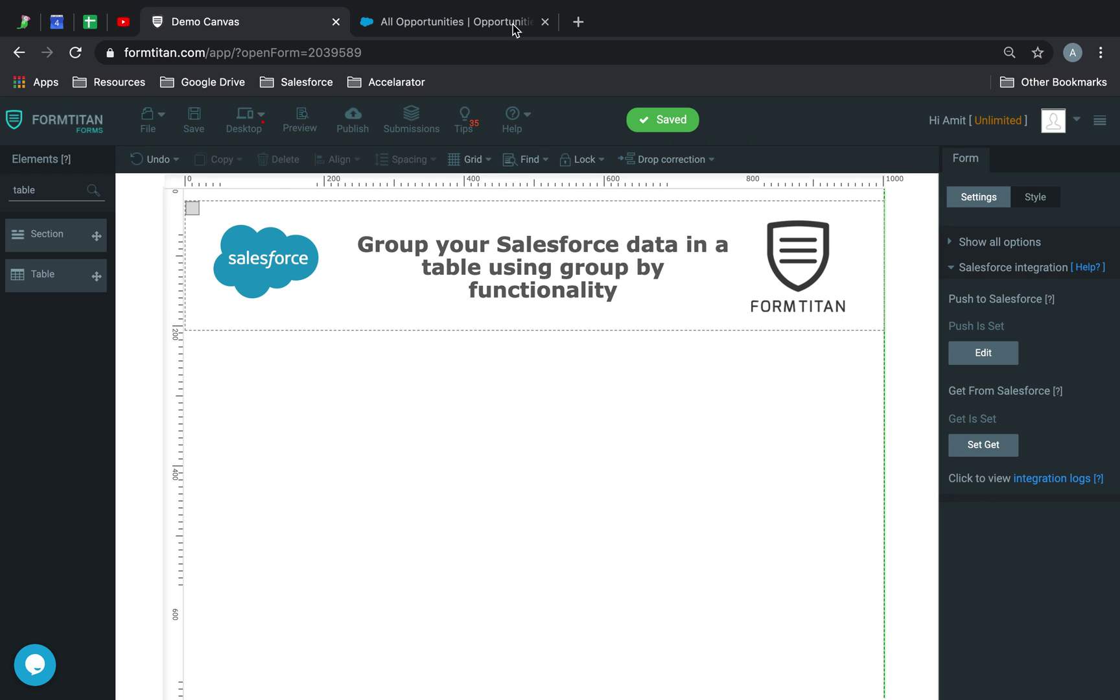
Scroll through the Salesforce All Opportunities list, checking each deal's Stage value, then return to FormTitan.
click(436, 32)
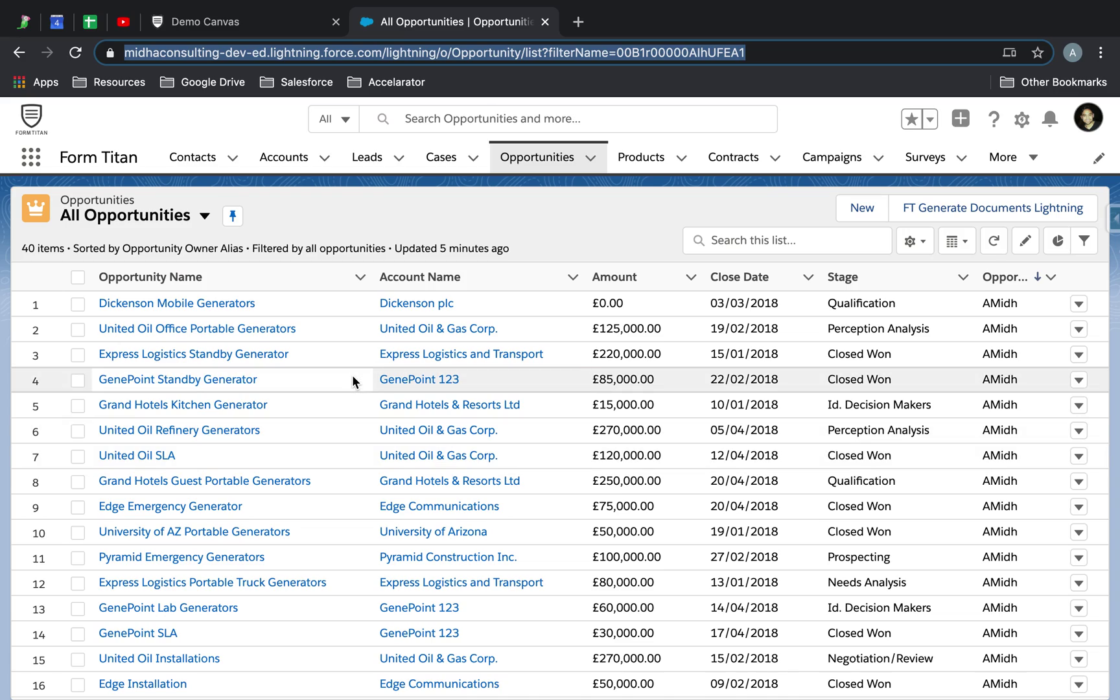
scroll(353, 381, down, 10)
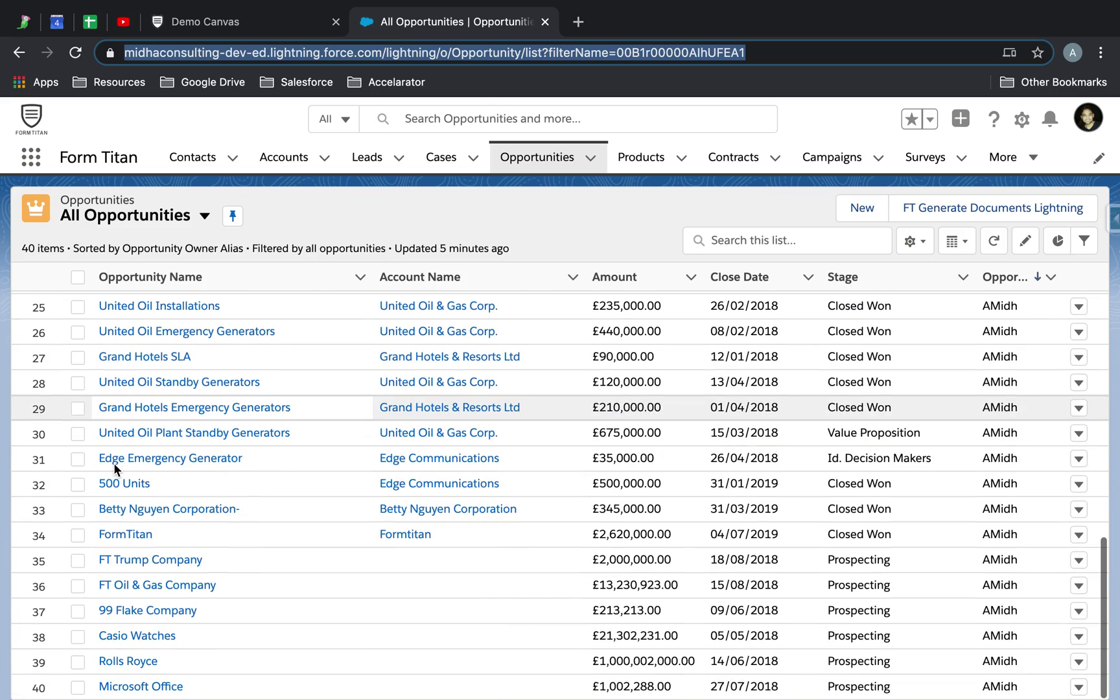
scroll(311, 418, up, 10)
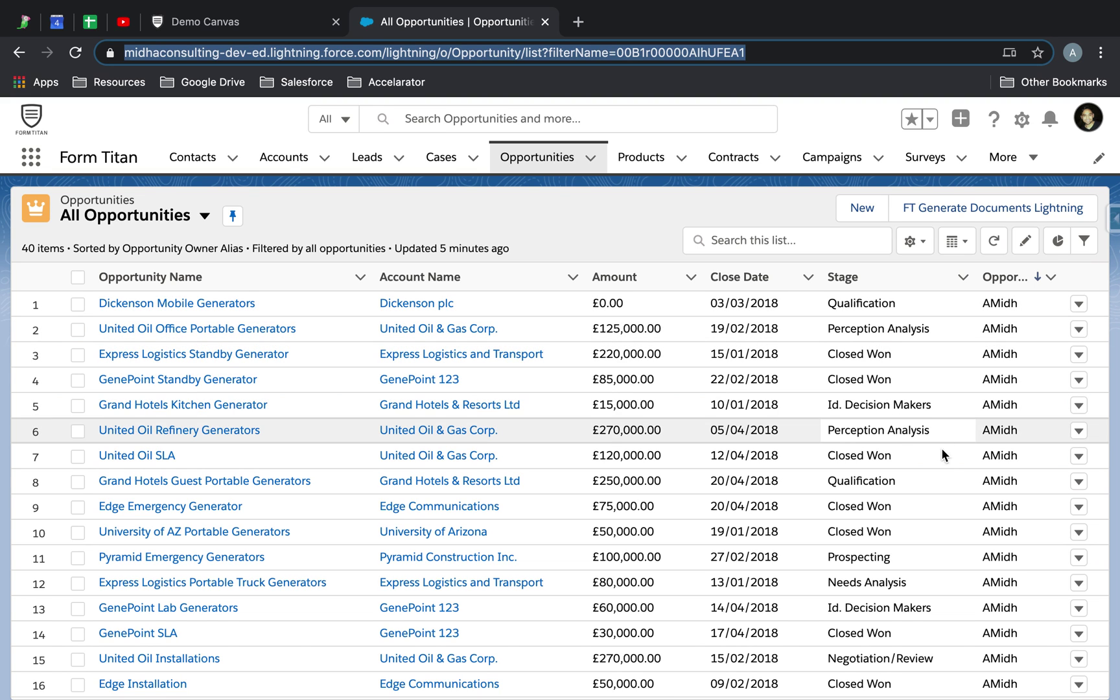
scroll(896, 496, down, 10)
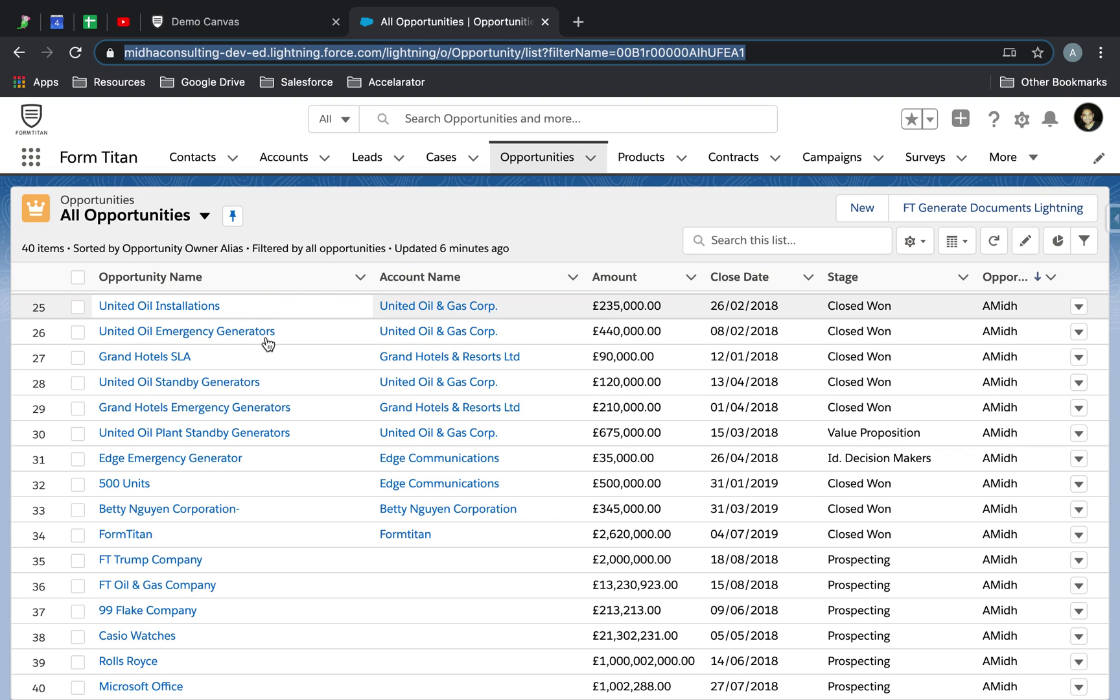
click(830, 559)
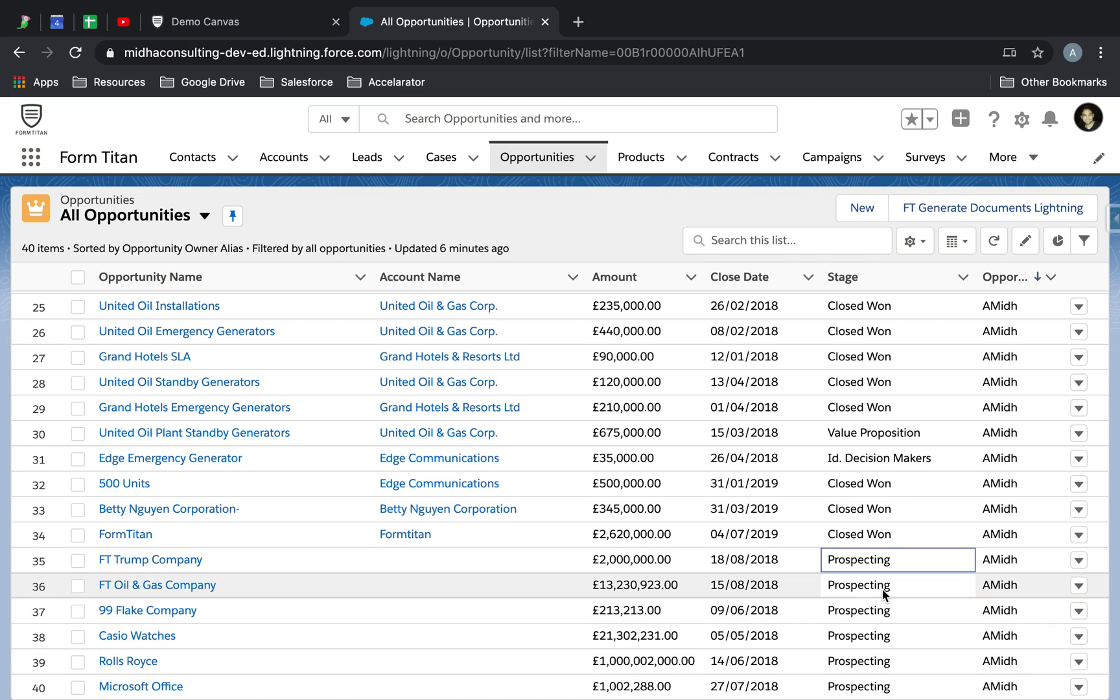
scroll(882, 593, up, 1)
scroll(882, 590, up, 10)
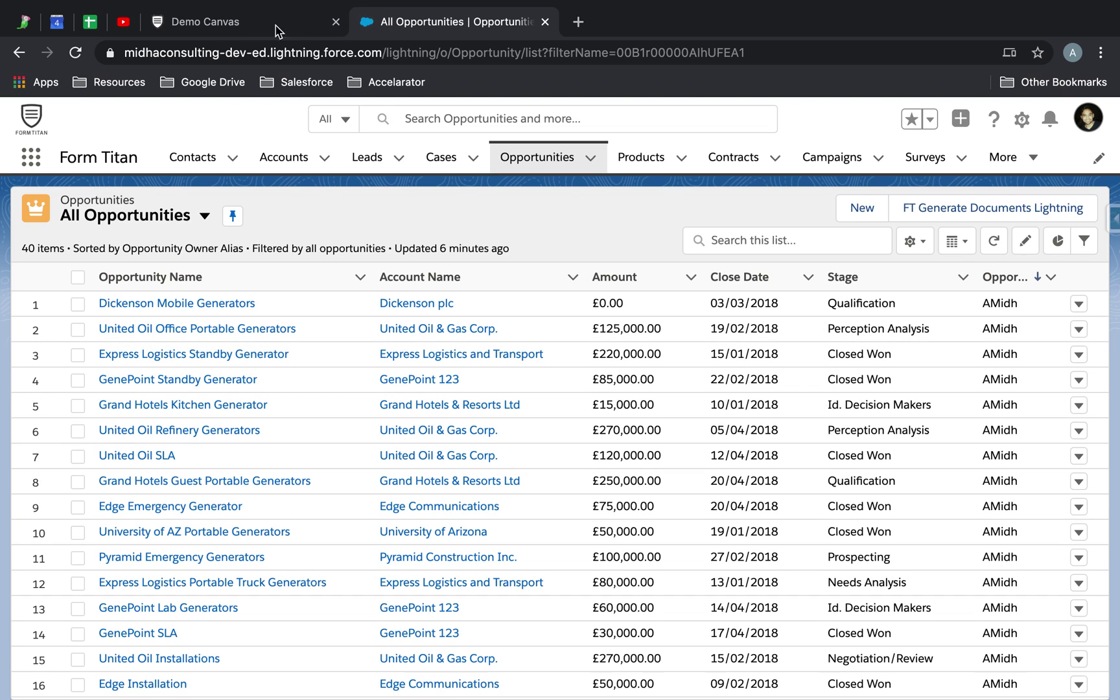
click(241, 24)
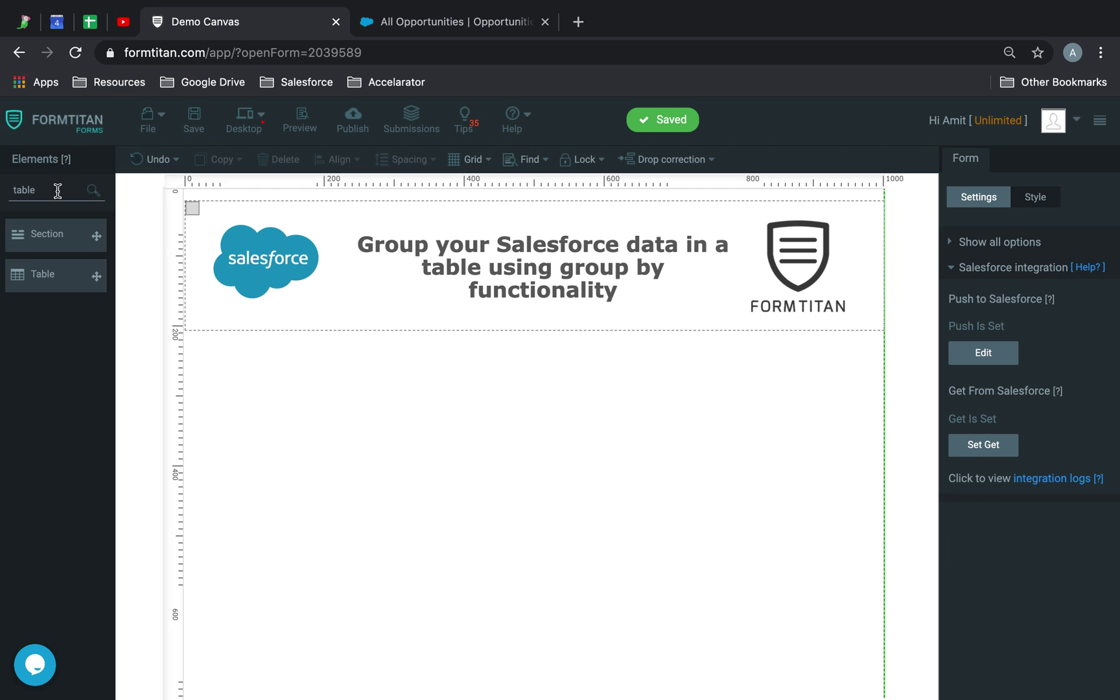
Drop a Table onto the canvas below the header and stretch it to nearly full form width.
drag(48, 295, 292, 401)
drag(526, 512, 860, 677)
drag(762, 383, 719, 368)
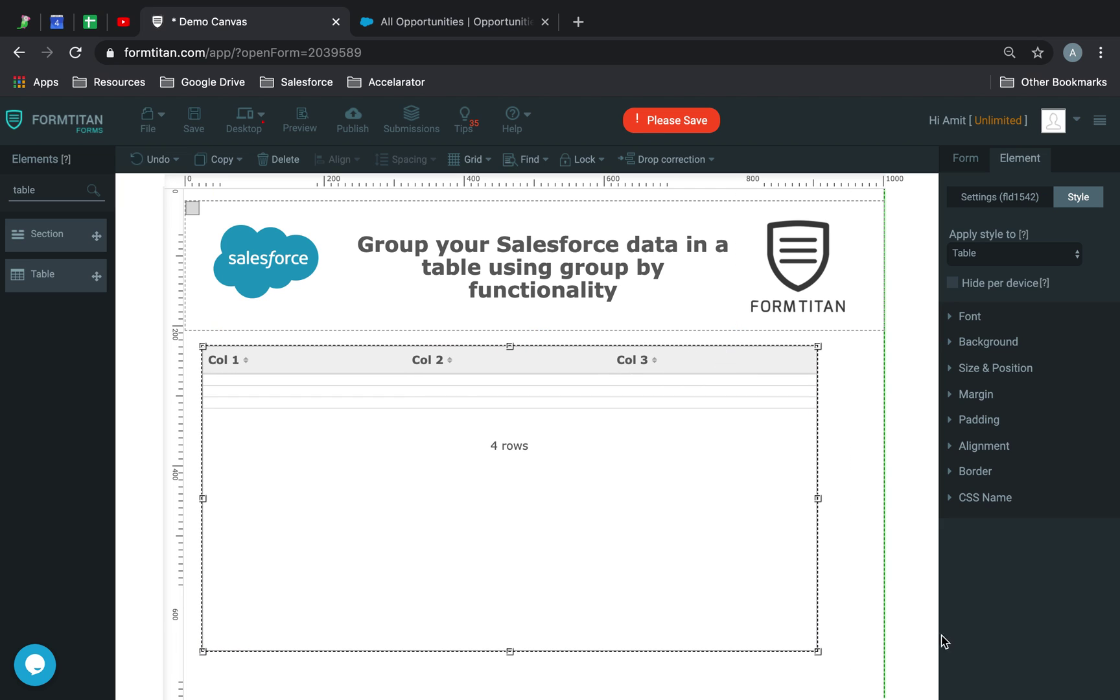
click(818, 651)
click(817, 650)
drag(816, 650, 873, 683)
click(995, 201)
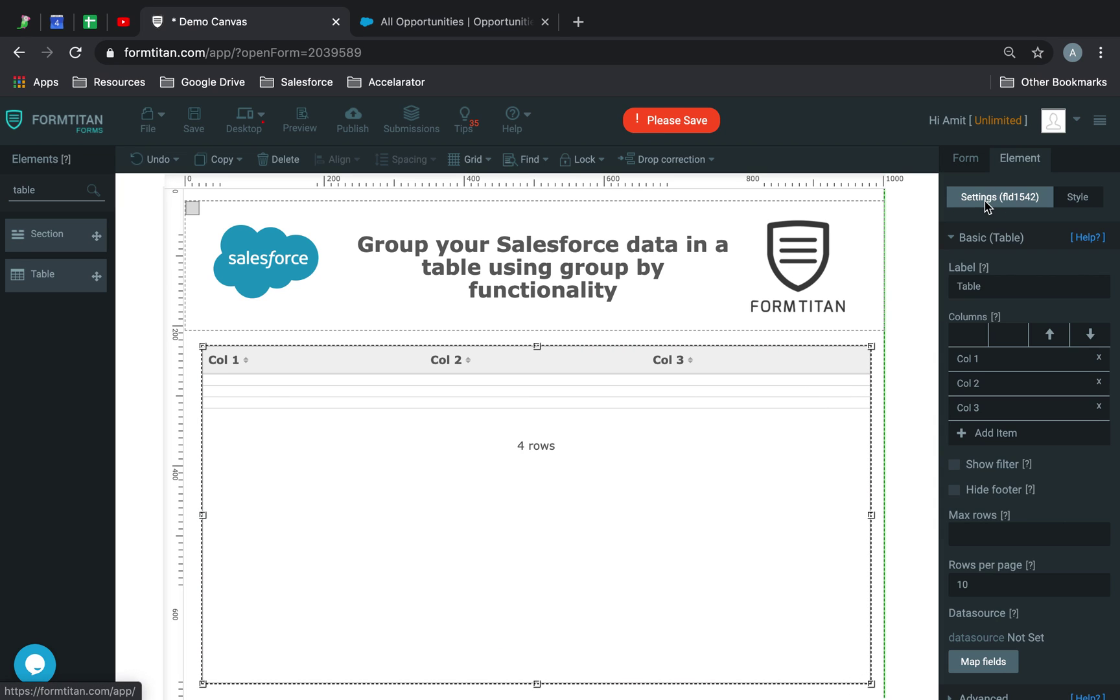
Set Rows per page to 100 and rename Col 1–3 to Opportunity Name, Opportunity Stage, Opportunity Amount.
click(1020, 584)
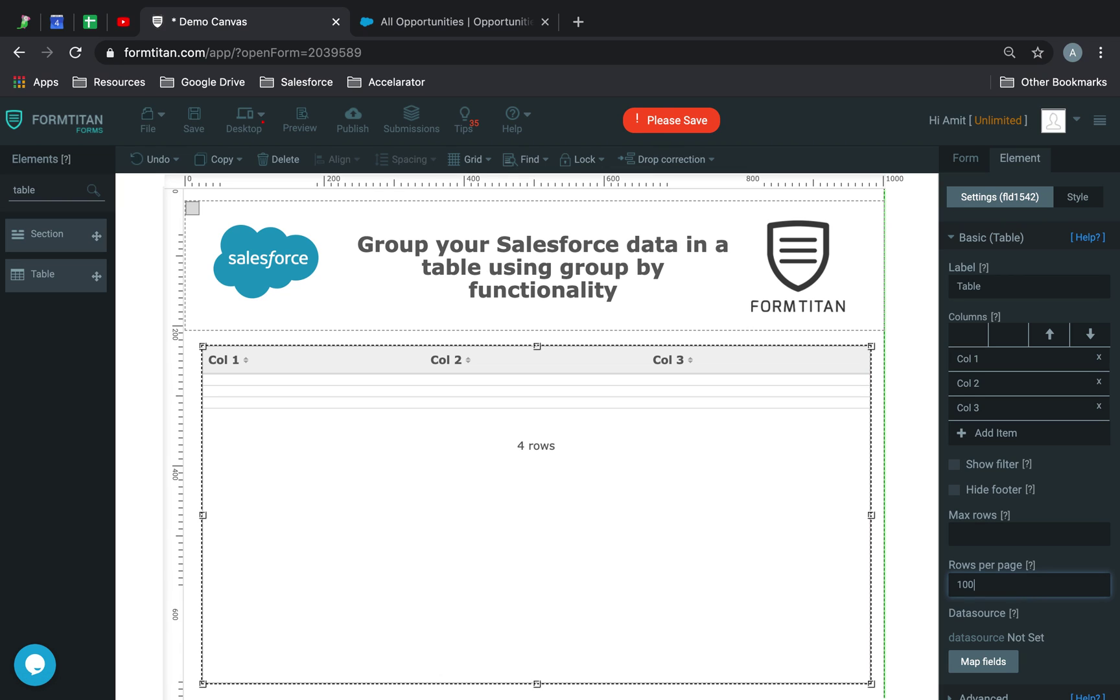
click(1010, 358)
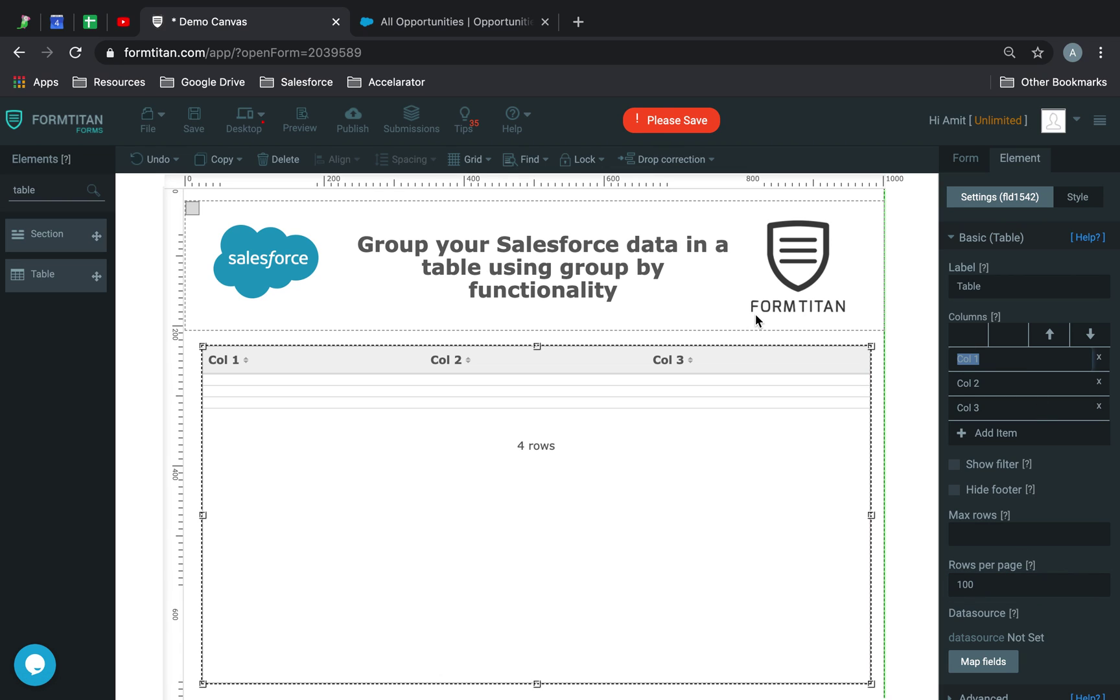
text(Opportunity Name)
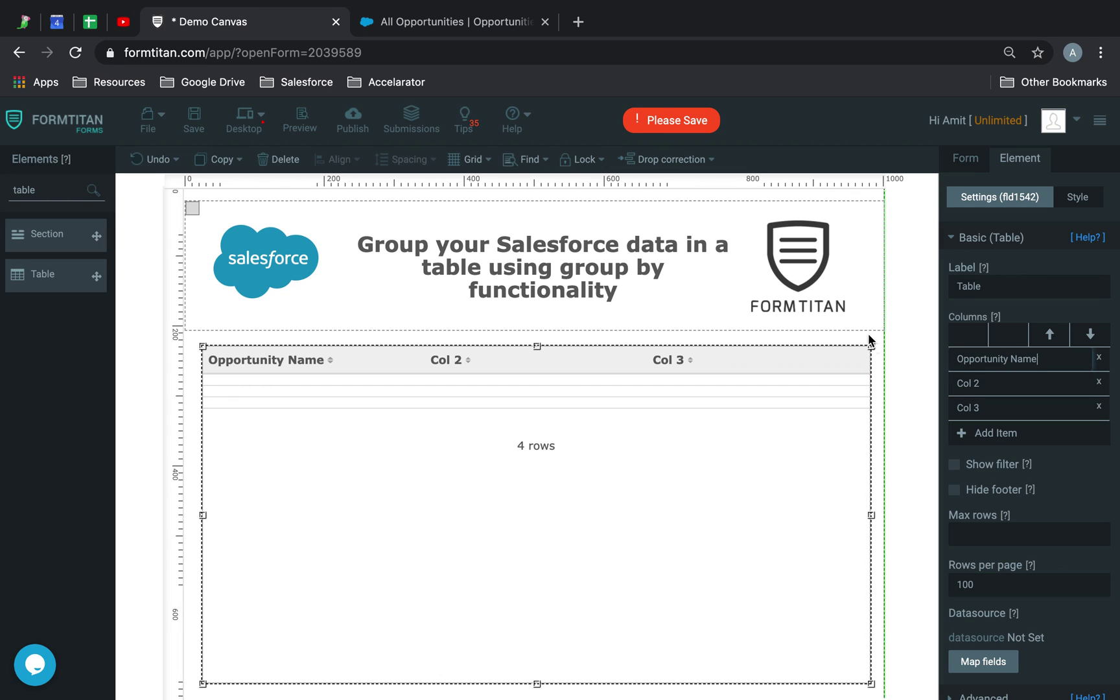
click(1057, 384)
text(Opportunity Stage)
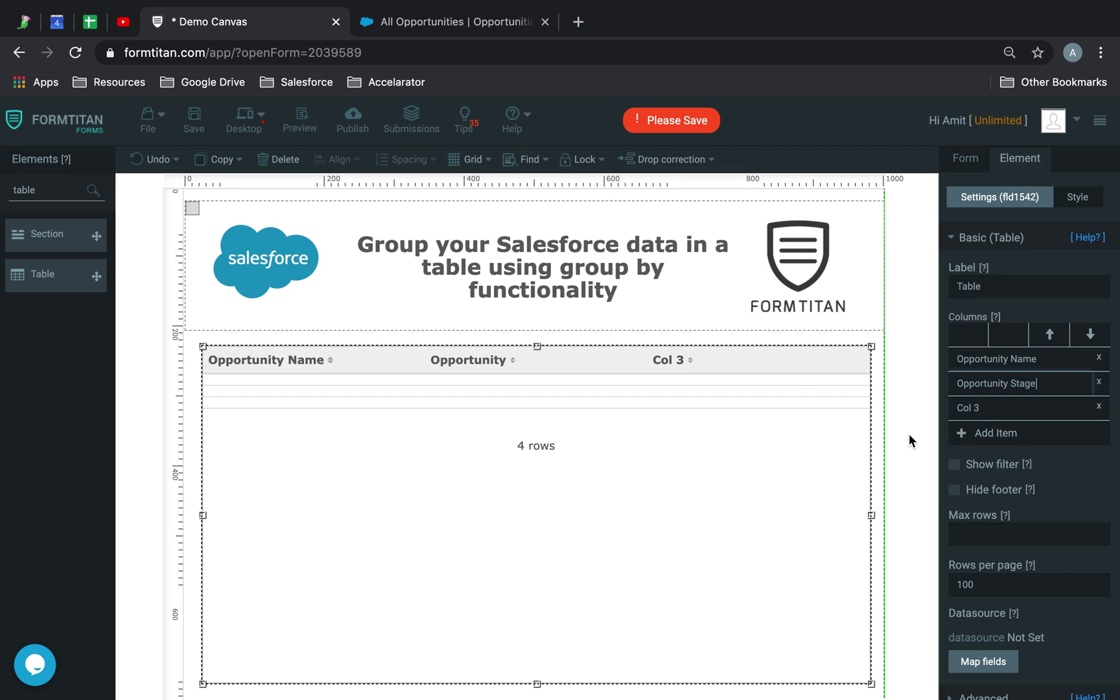
click(952, 406)
text(Opport)
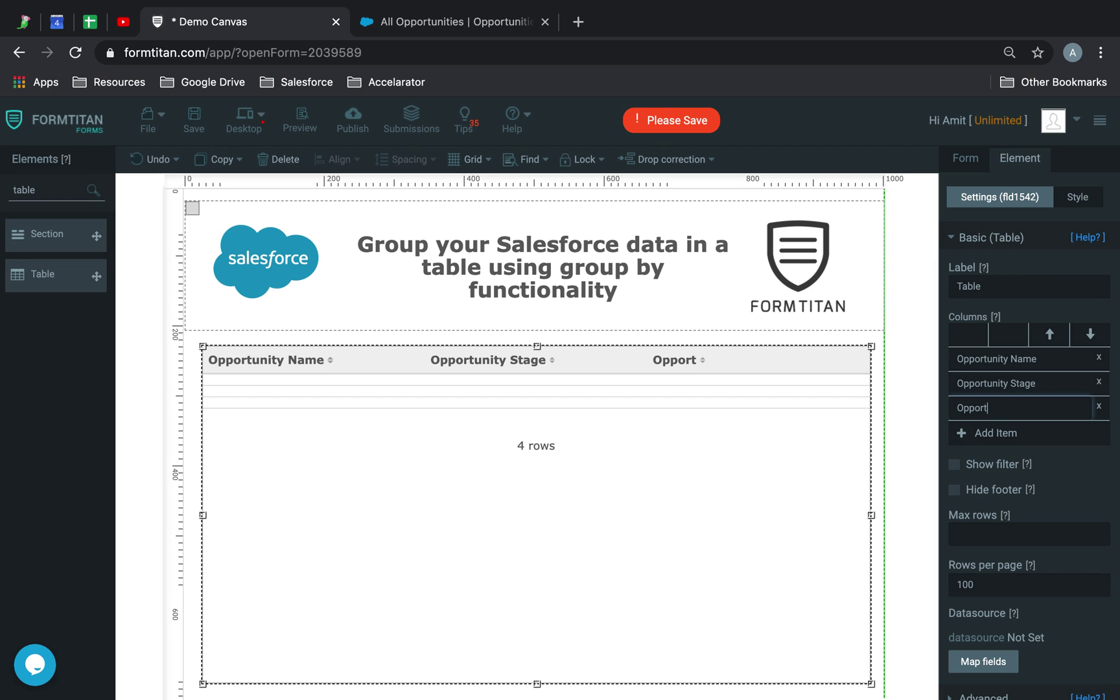
text(unity Amount)
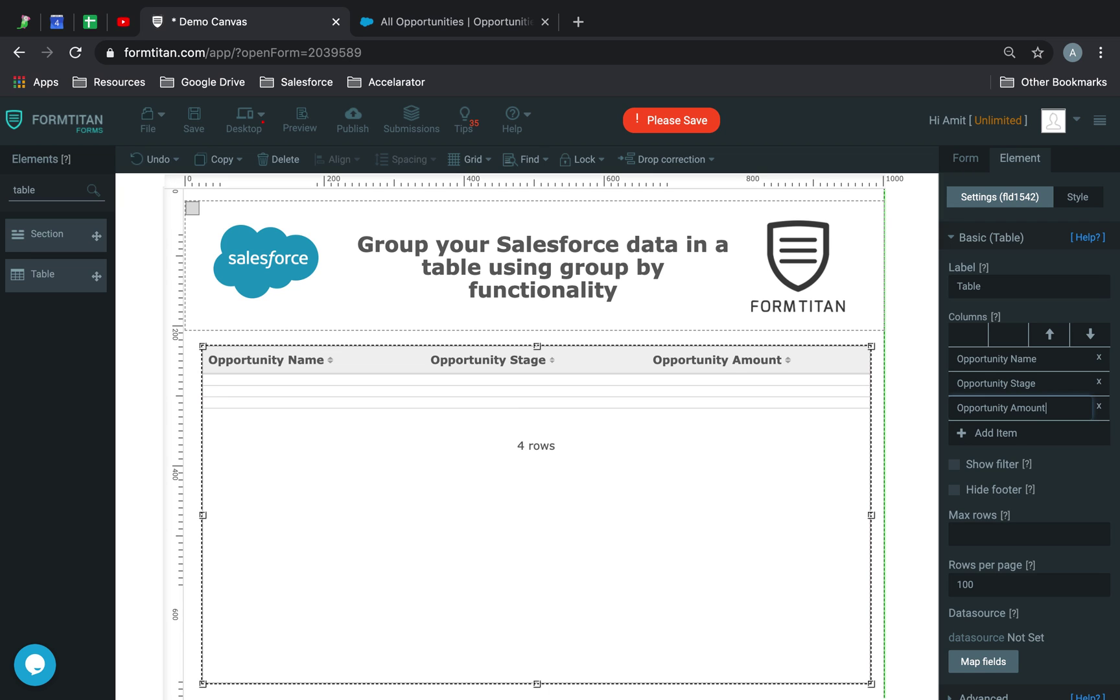
click(1004, 665)
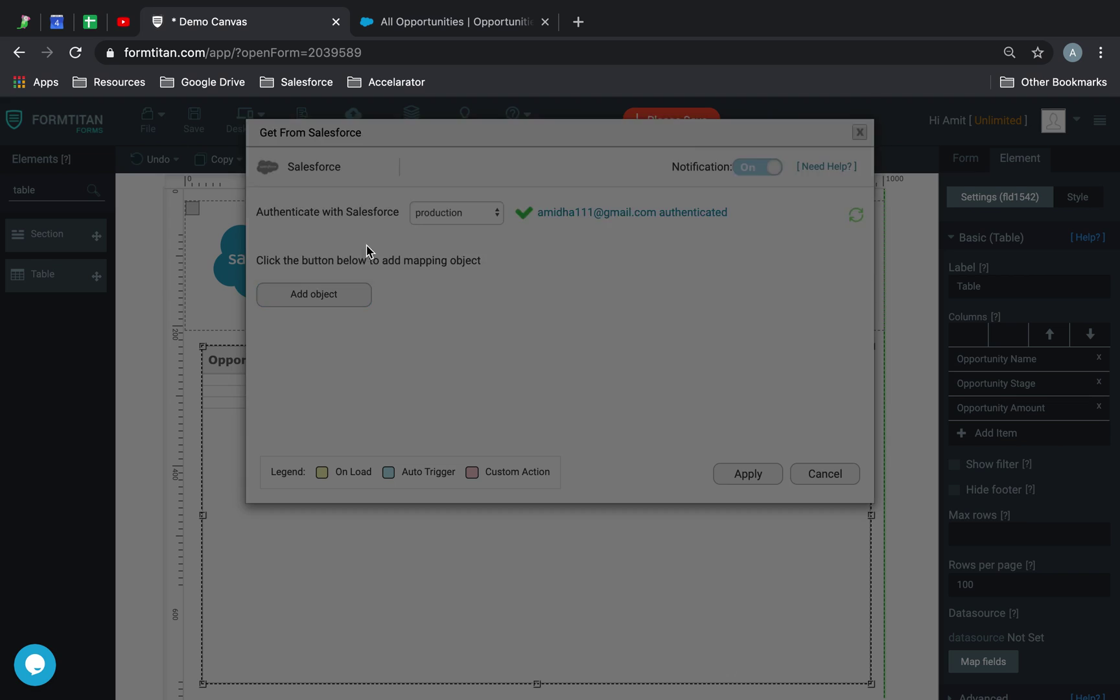
Add the Opportunity object as the Salesforce data source.
click(314, 293)
click(398, 220)
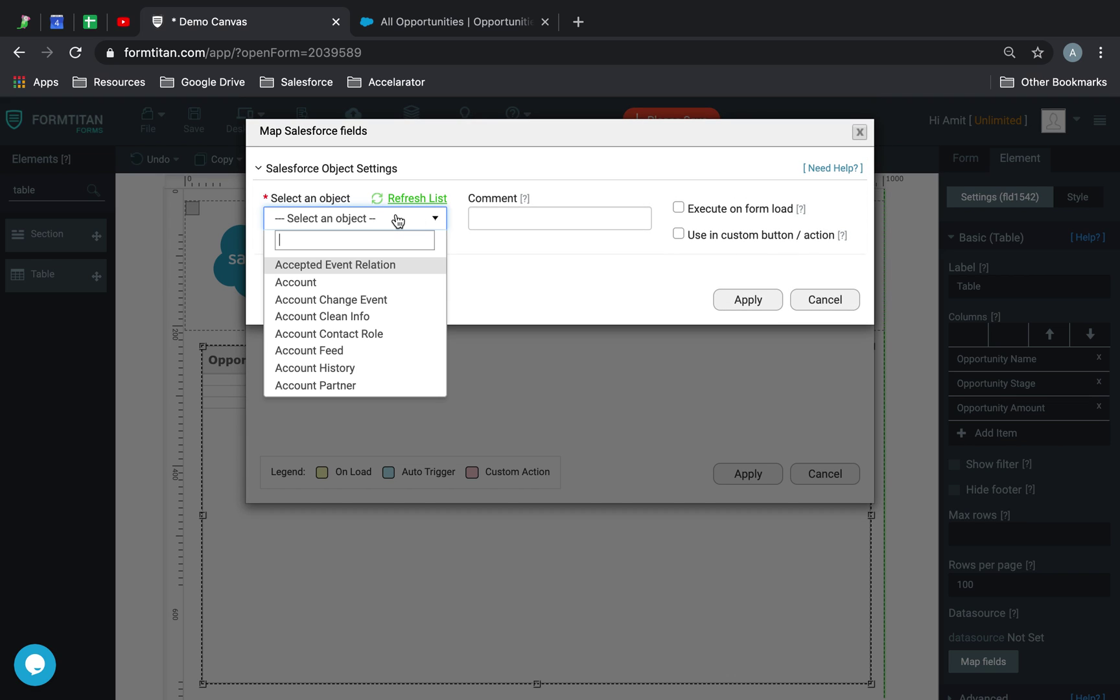
text(opp)
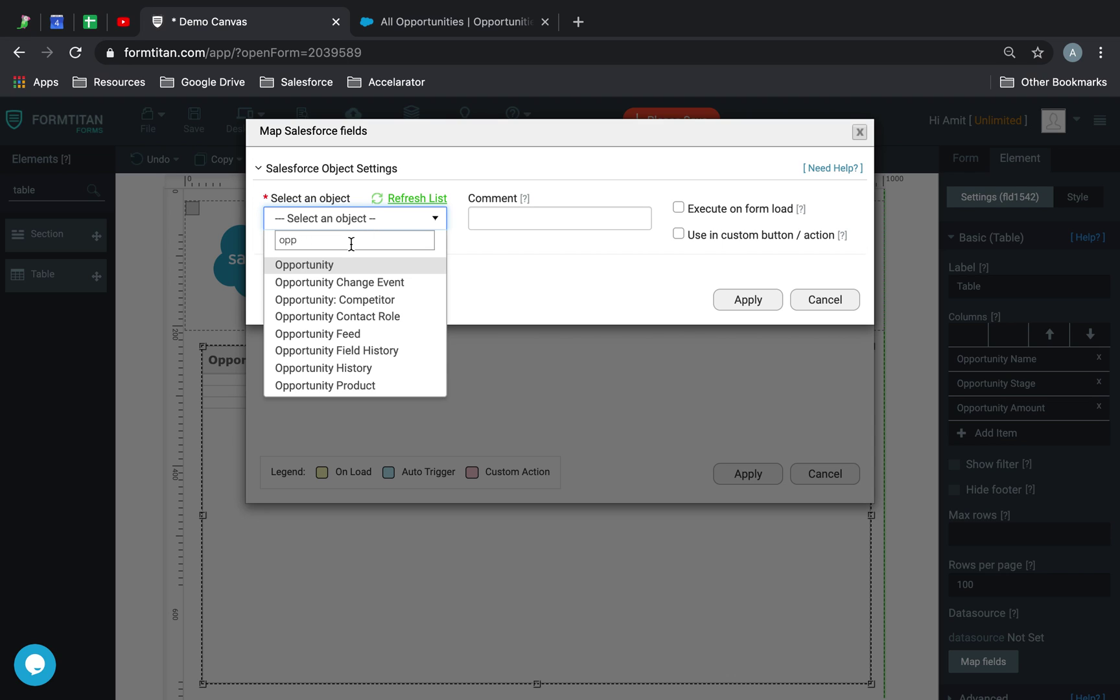
click(293, 266)
Comment the query 'All opportunities', execute it on form load, and take all matching records.
click(525, 219)
text(All opportunities)
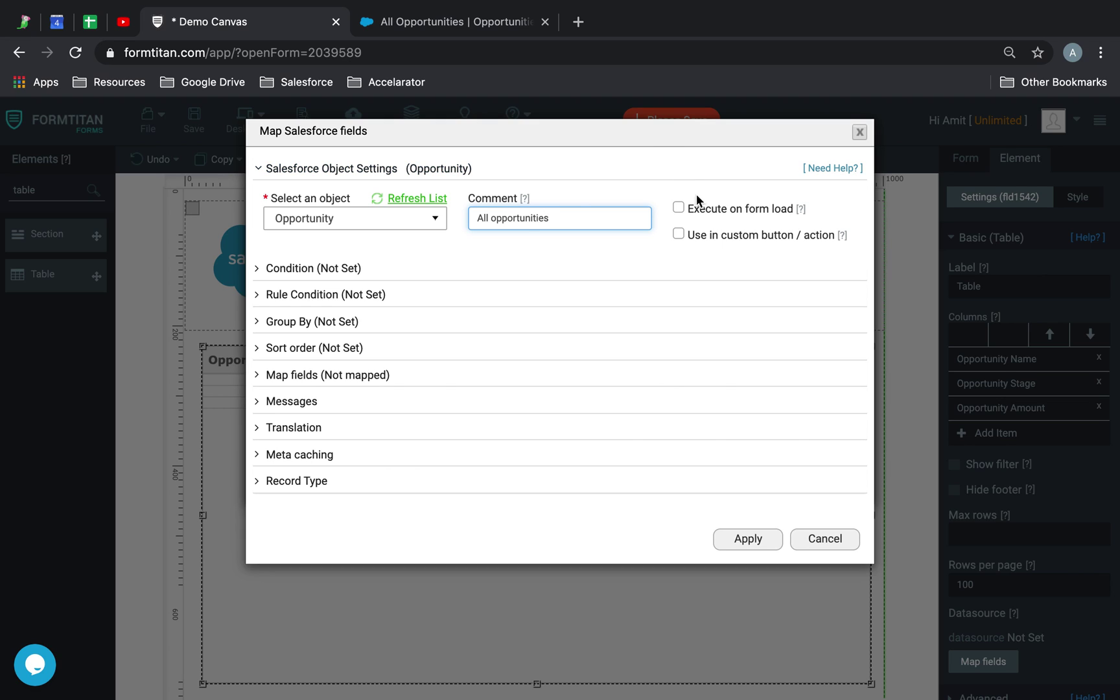
click(678, 208)
click(289, 255)
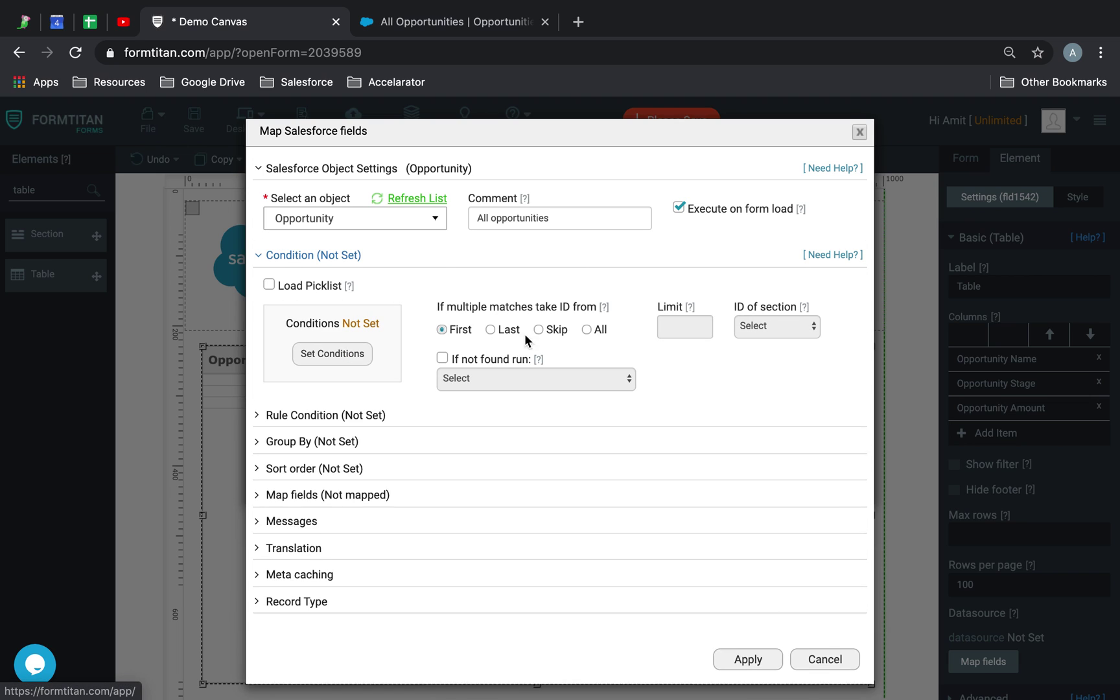
click(587, 329)
click(356, 509)
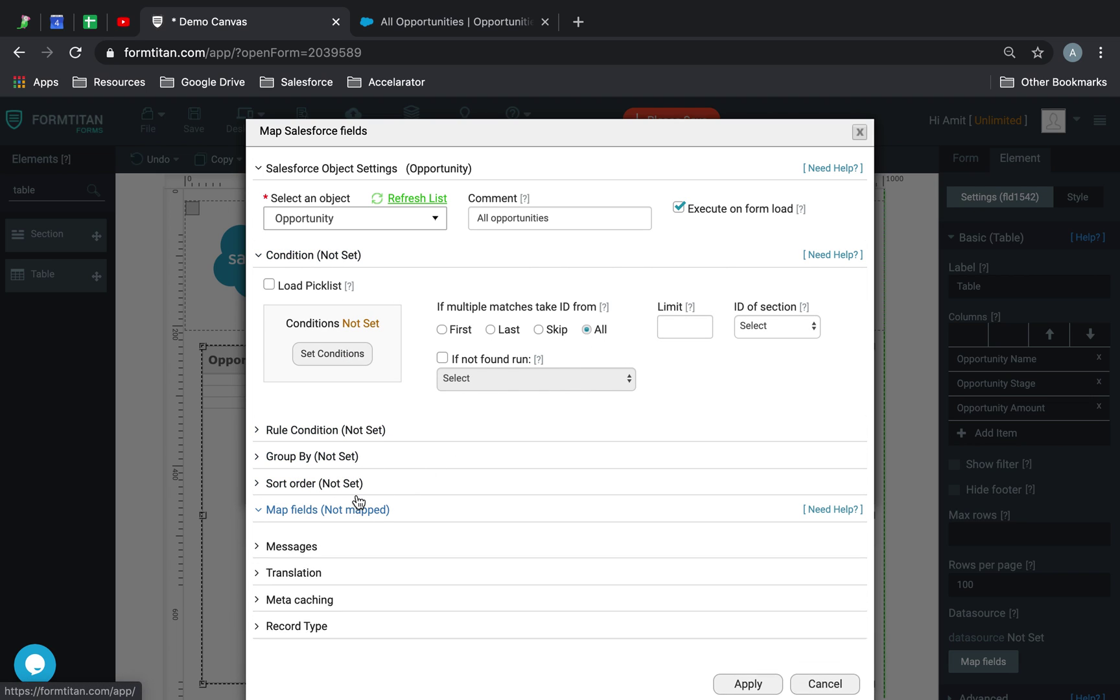
click(318, 583)
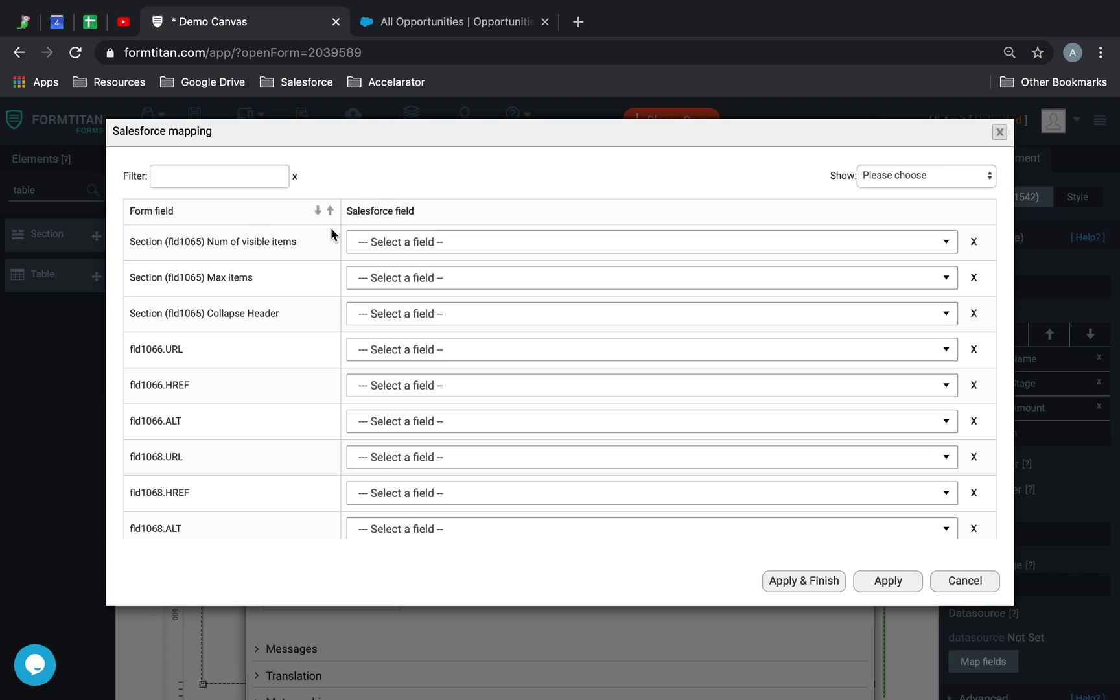
Map the Opportunity Name column to Name and Opportunity Stage to Stage.
text(oppo)
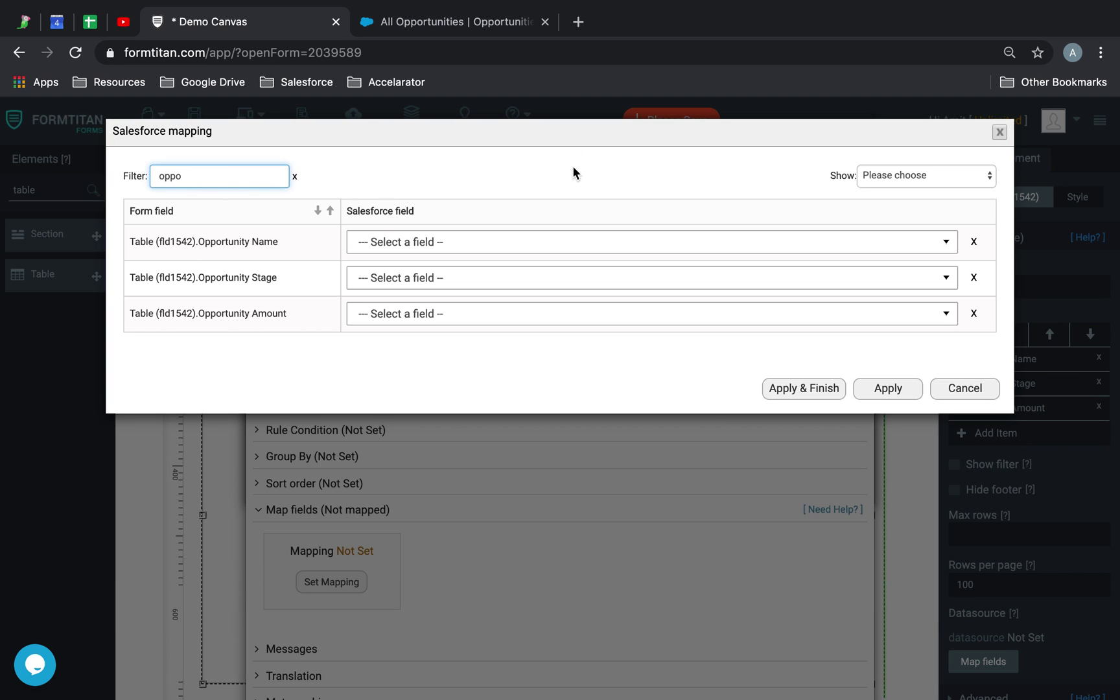
click(496, 249)
text(name)
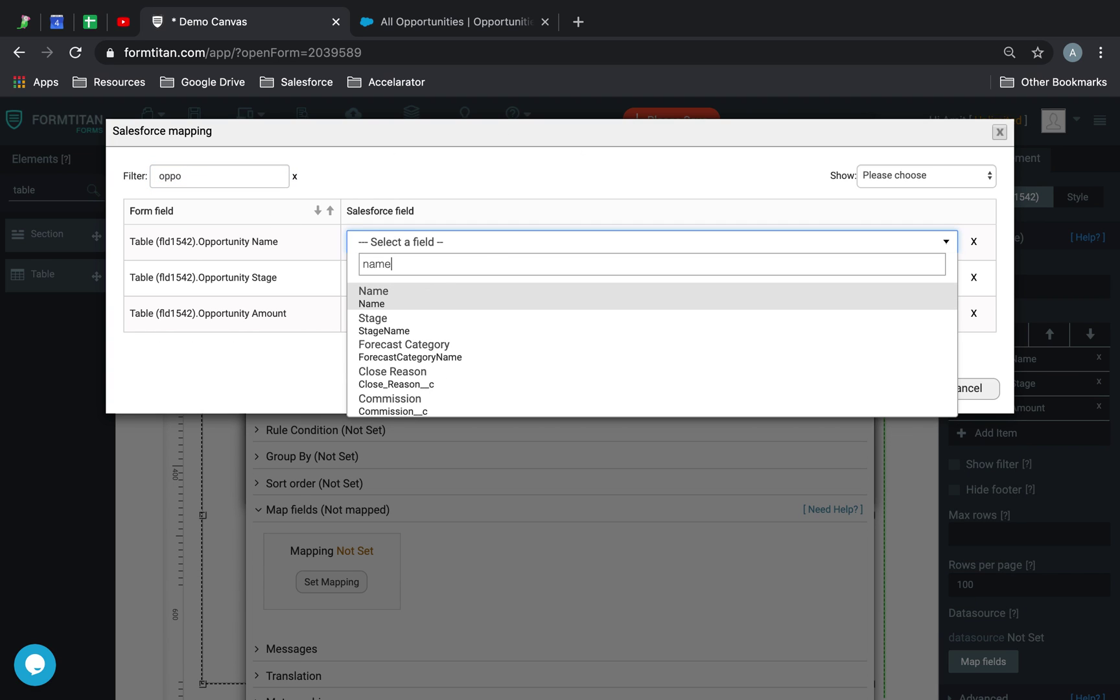
click(443, 305)
click(443, 285)
text(stage)
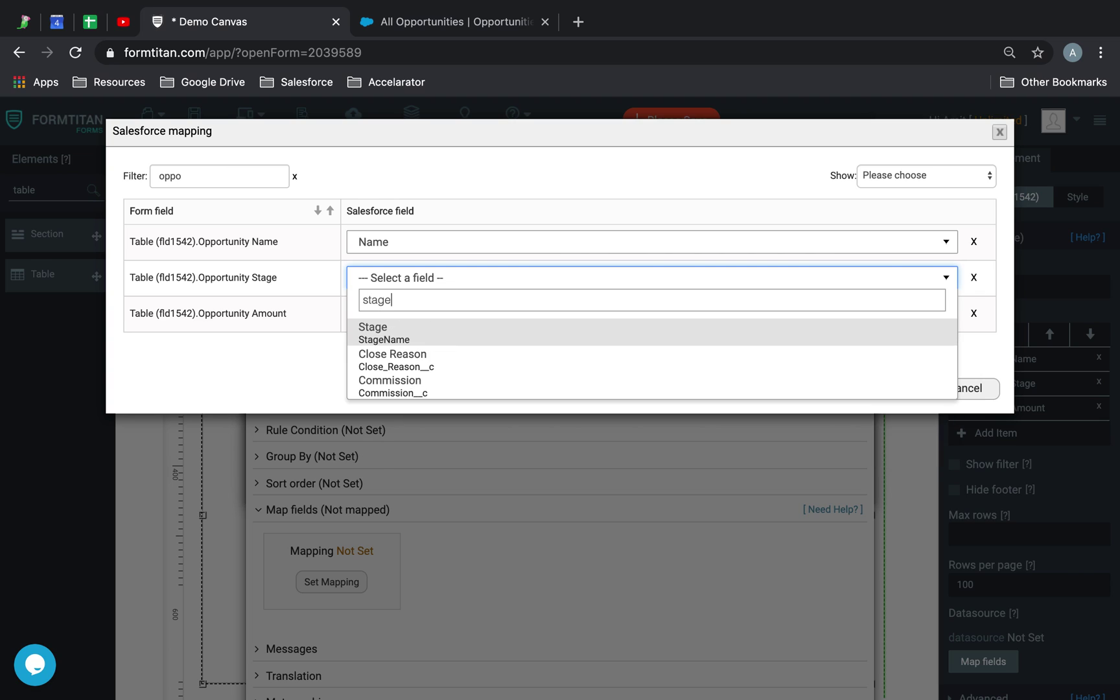
click(409, 329)
Map Opportunity Amount to Expected Amount, apply the mapping, and save the form.
click(403, 323)
text(amount)
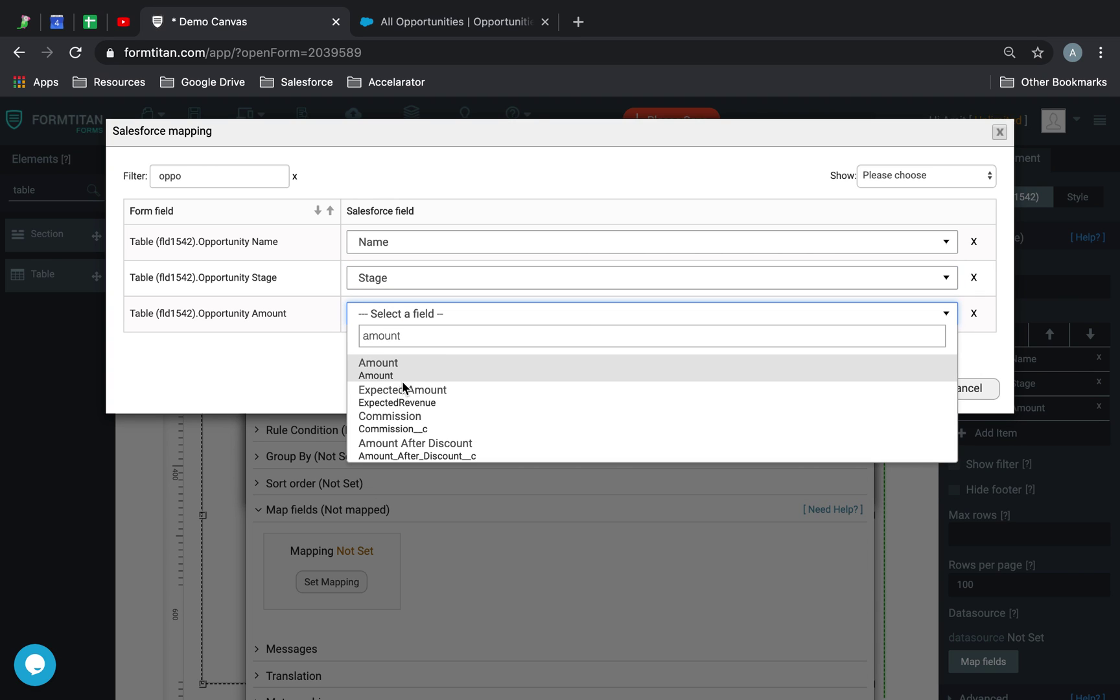
click(402, 394)
click(443, 320)
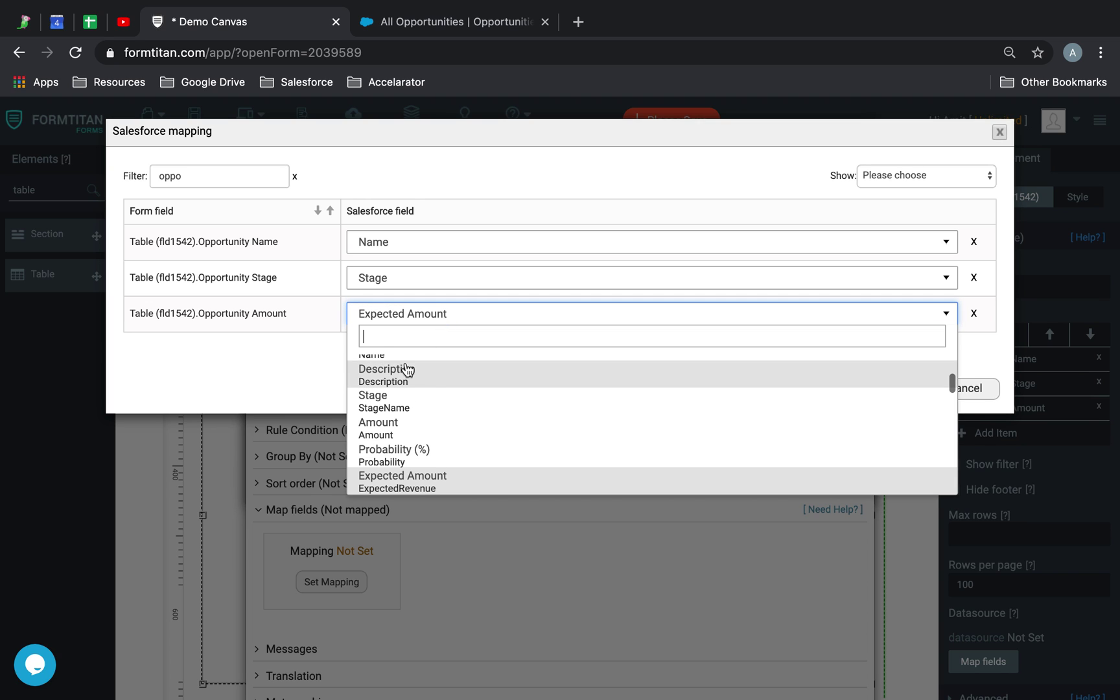
click(741, 165)
click(828, 389)
click(193, 119)
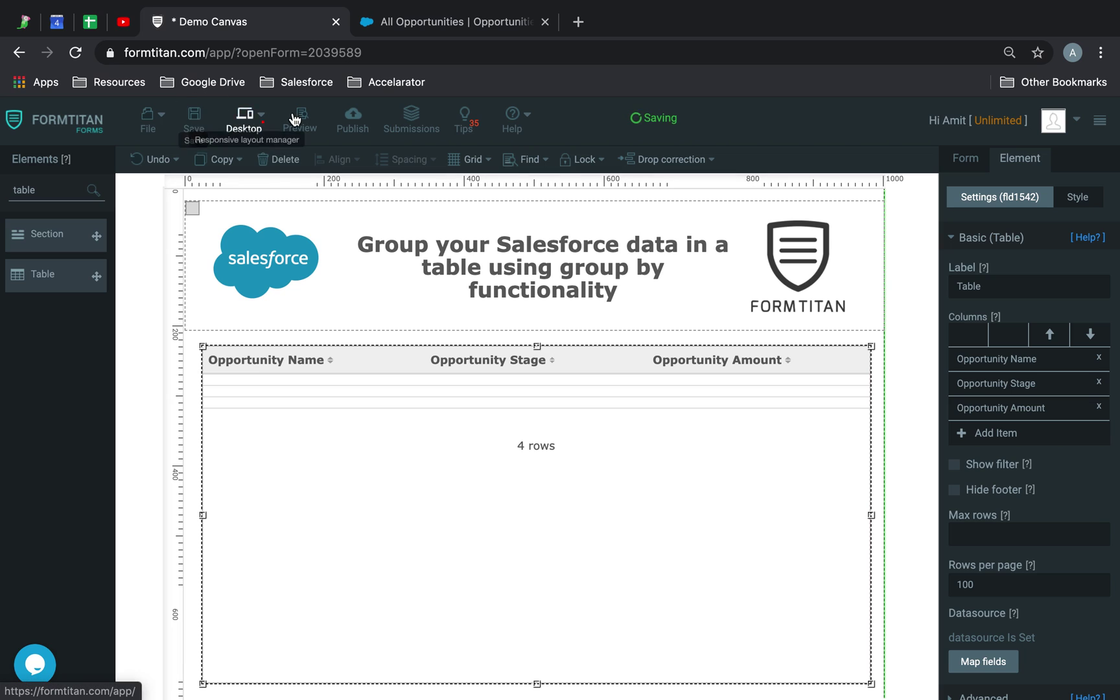
Preview the form in a new tab, scroll its 20 opportunity rows, then go back to the editor.
click(302, 121)
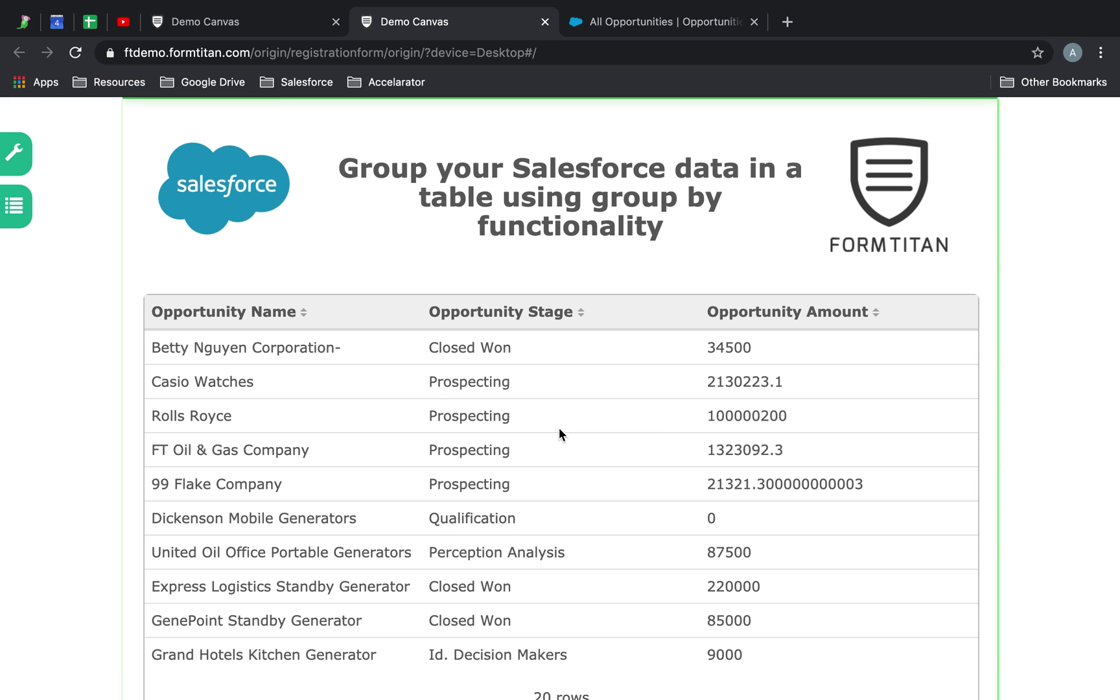
scroll(560, 429, down, 2)
scroll(559, 428, down, 5)
scroll(559, 428, up, 8)
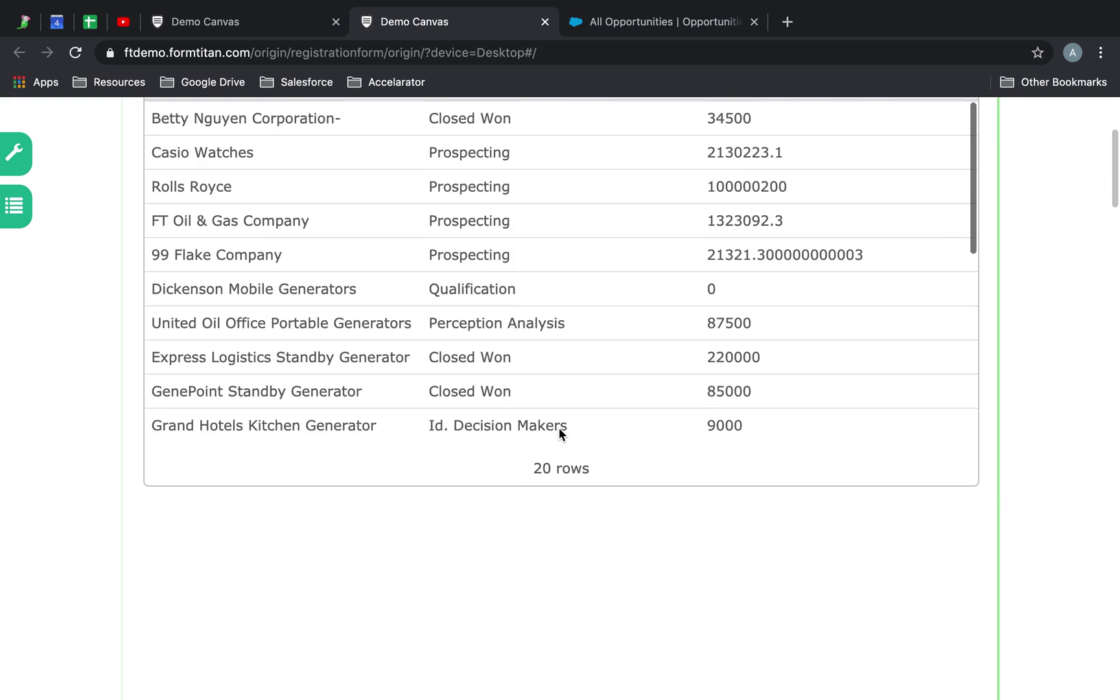
scroll(439, 396, down, 6)
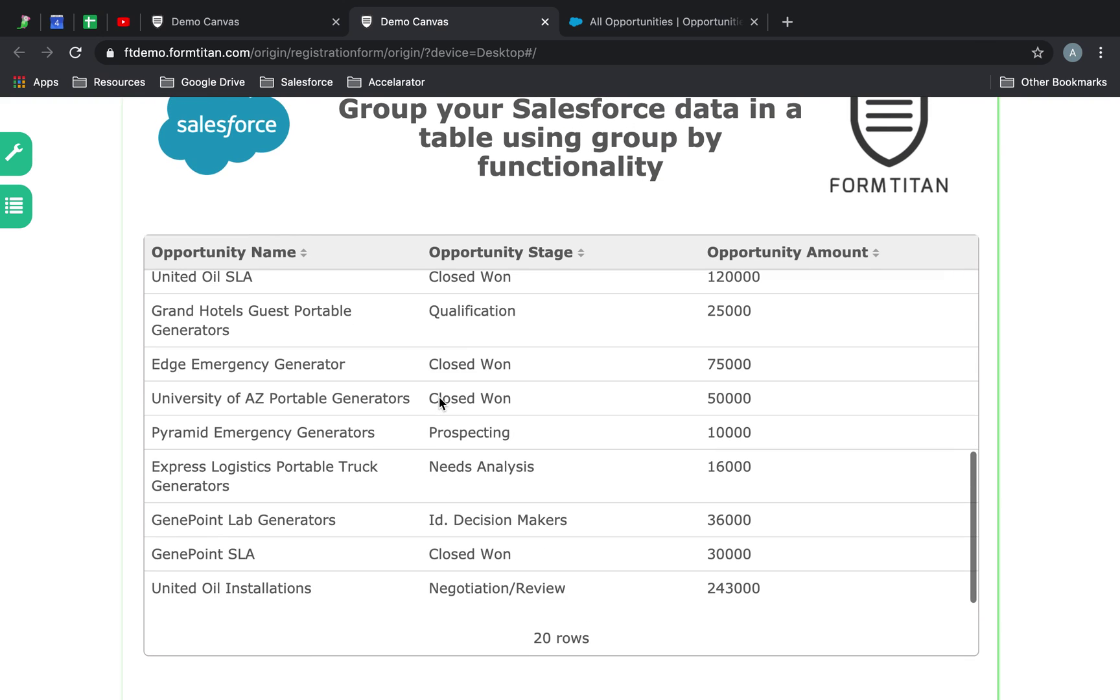
scroll(438, 397, up, 7)
scroll(468, 302, up, 1)
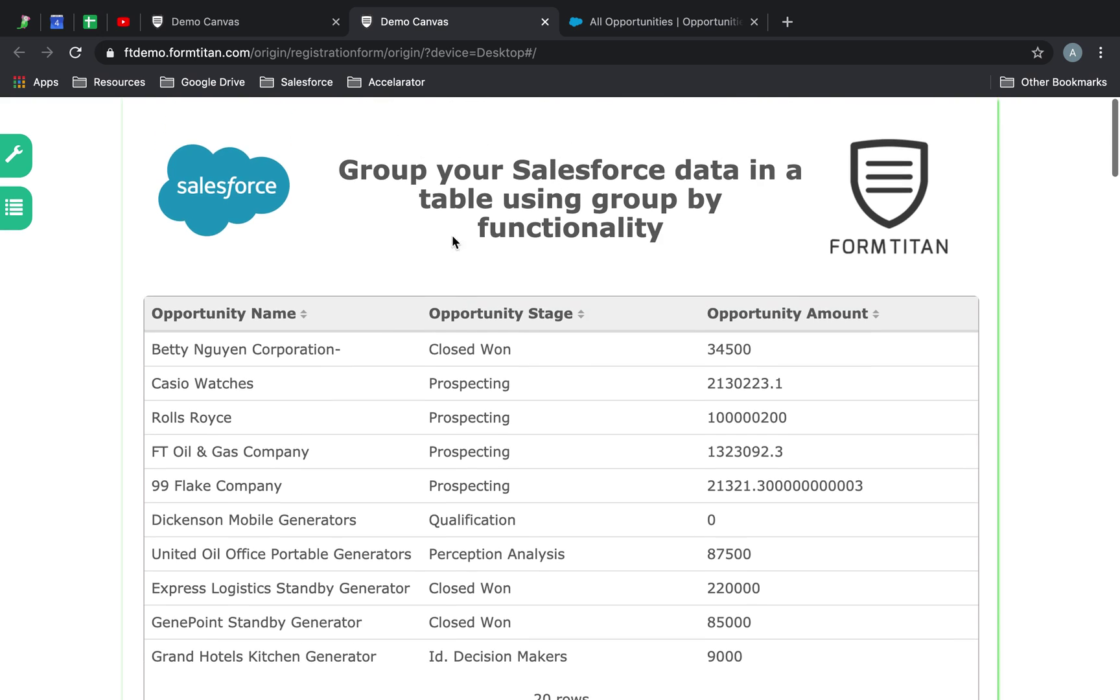
click(260, 24)
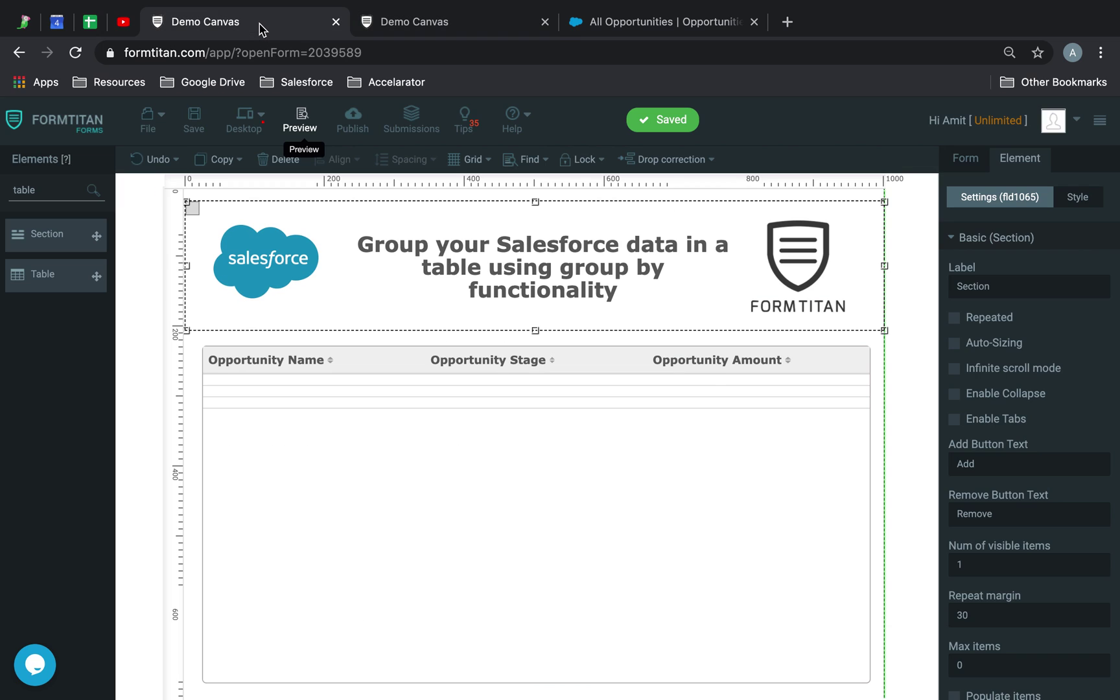
Enable Allow group by on the table with Opportunity Stage as the group field, and save.
click(685, 480)
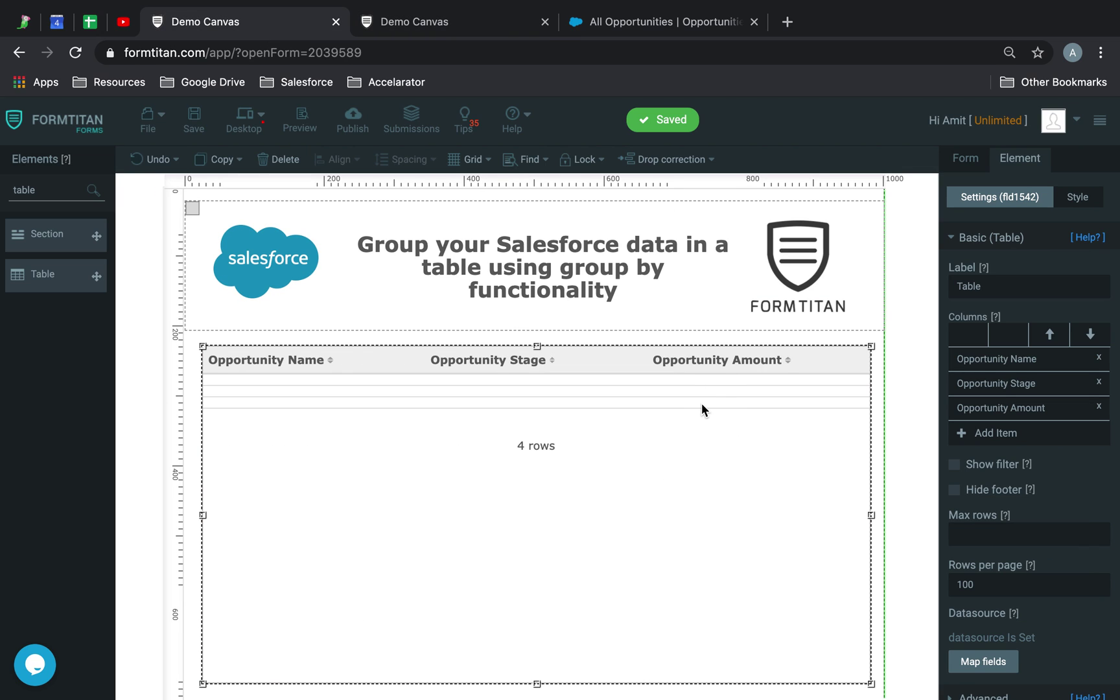
scroll(1008, 479, down, 1)
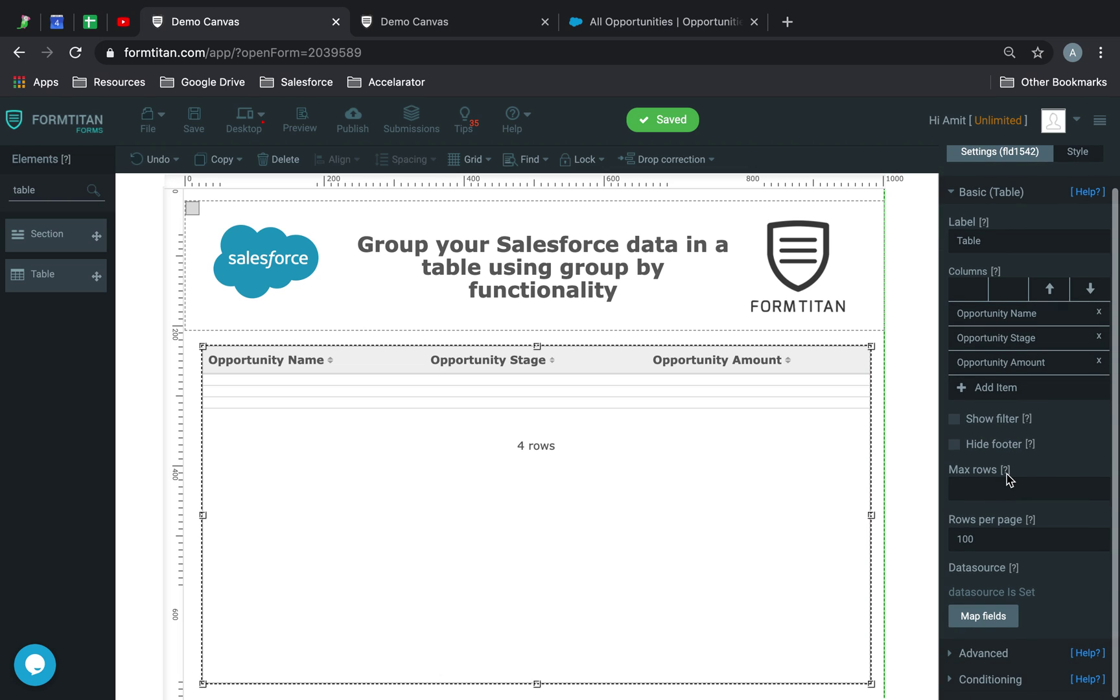
click(982, 654)
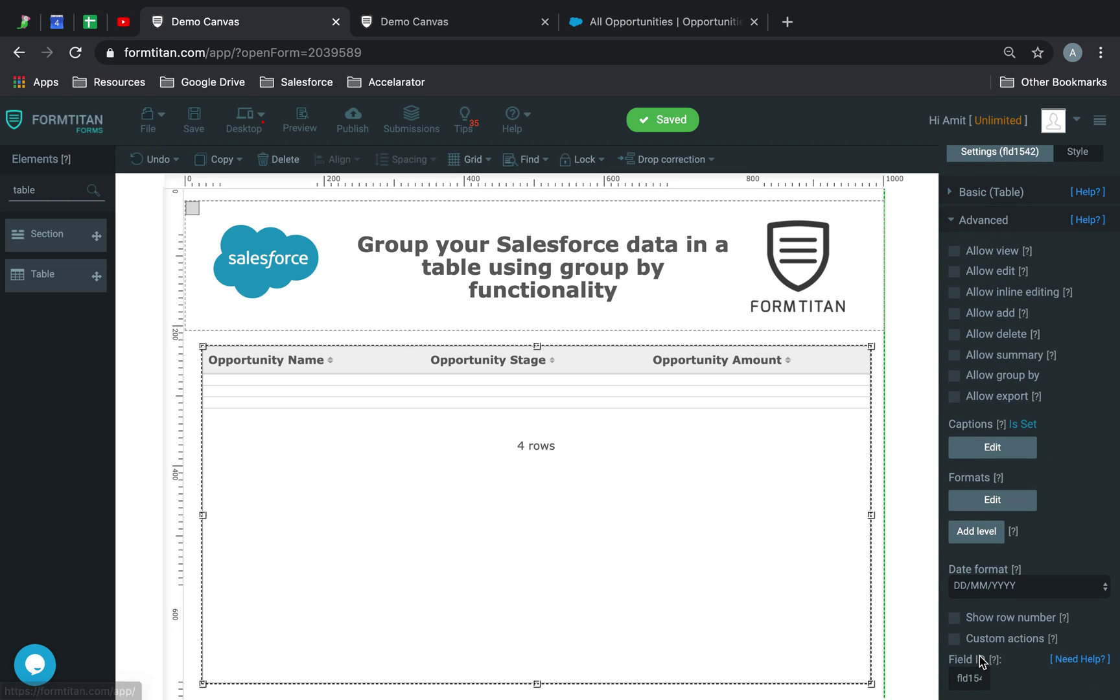
click(955, 375)
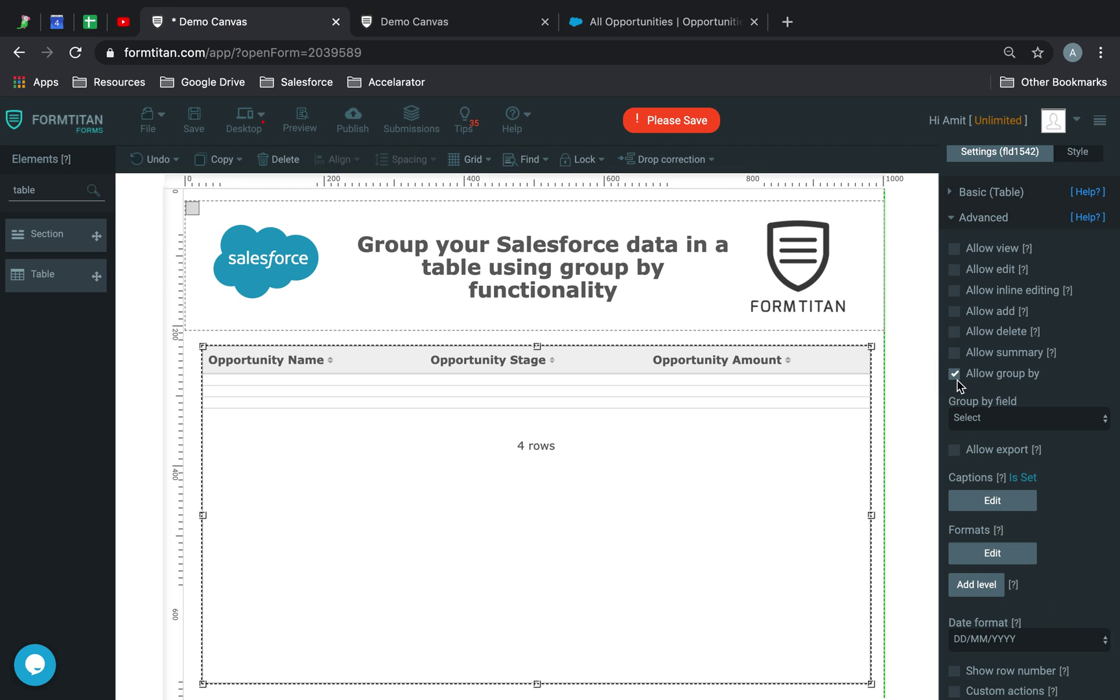
click(1029, 427)
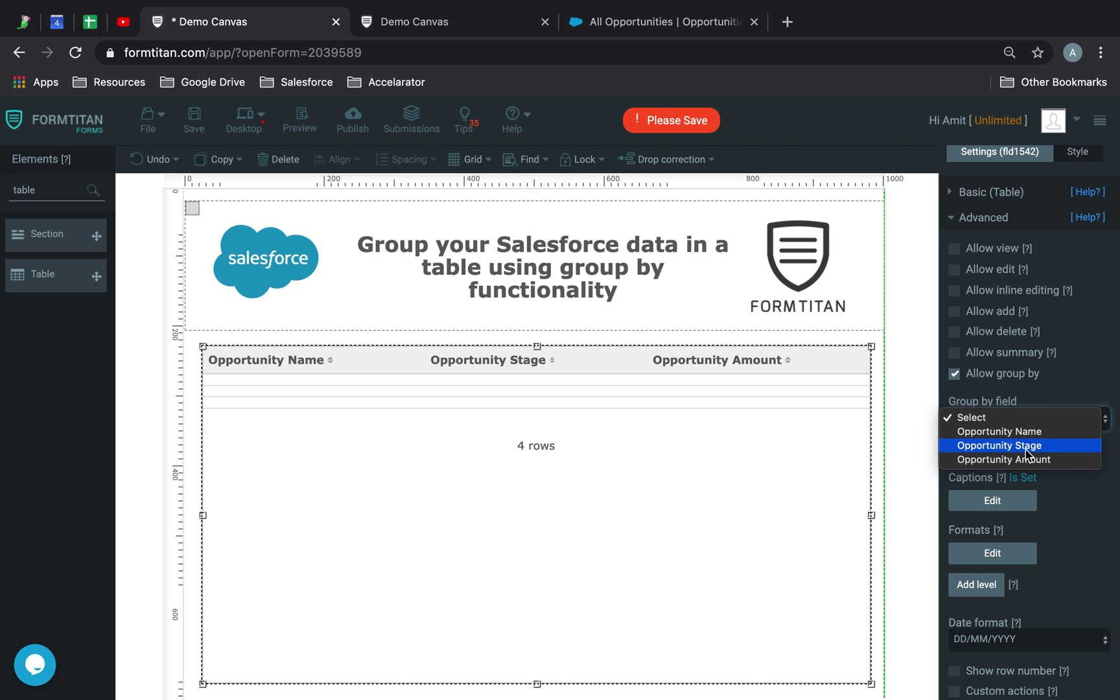
click(1025, 447)
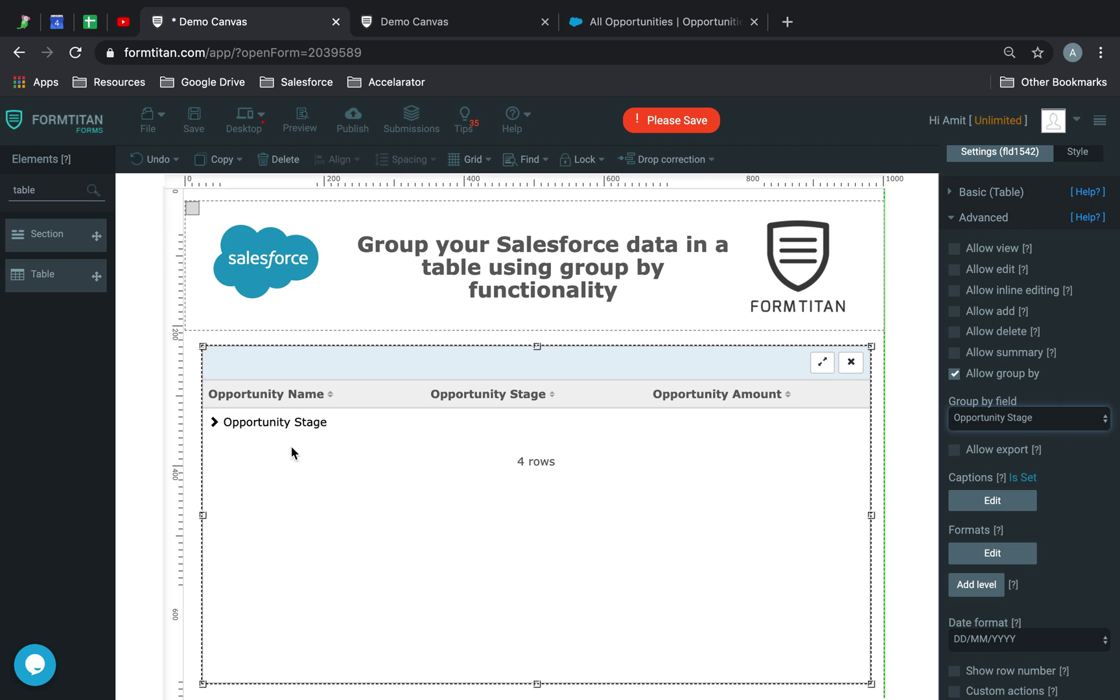
click(193, 123)
click(447, 26)
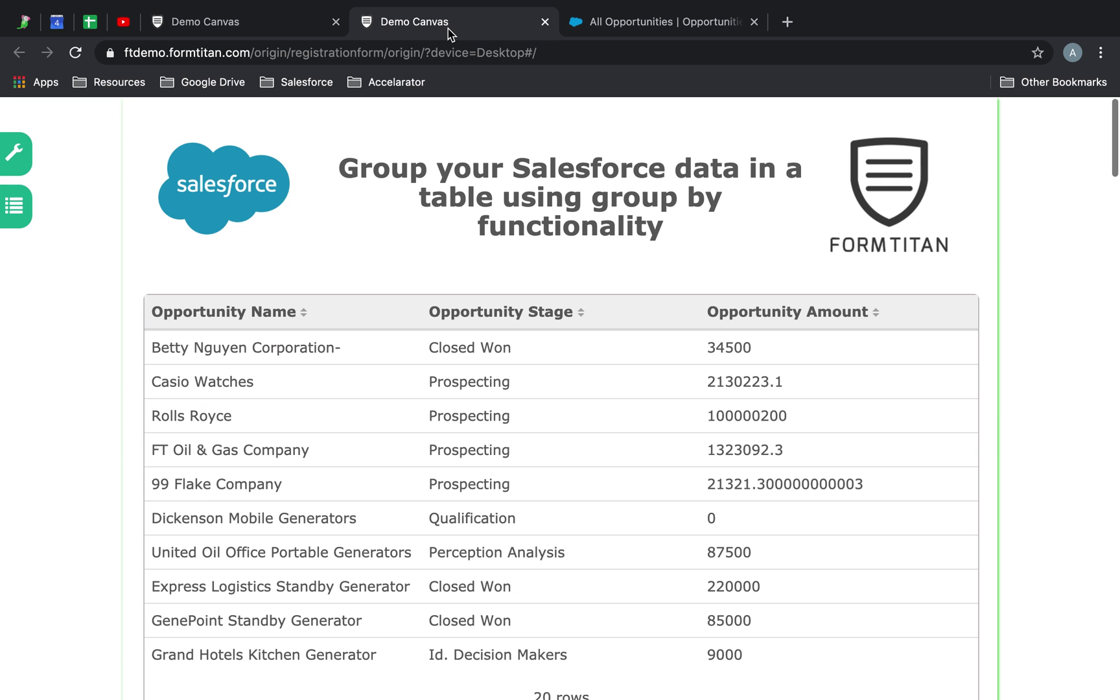
Reload the preview, expand all stage groups, scroll through them, and close the group bar.
click(76, 53)
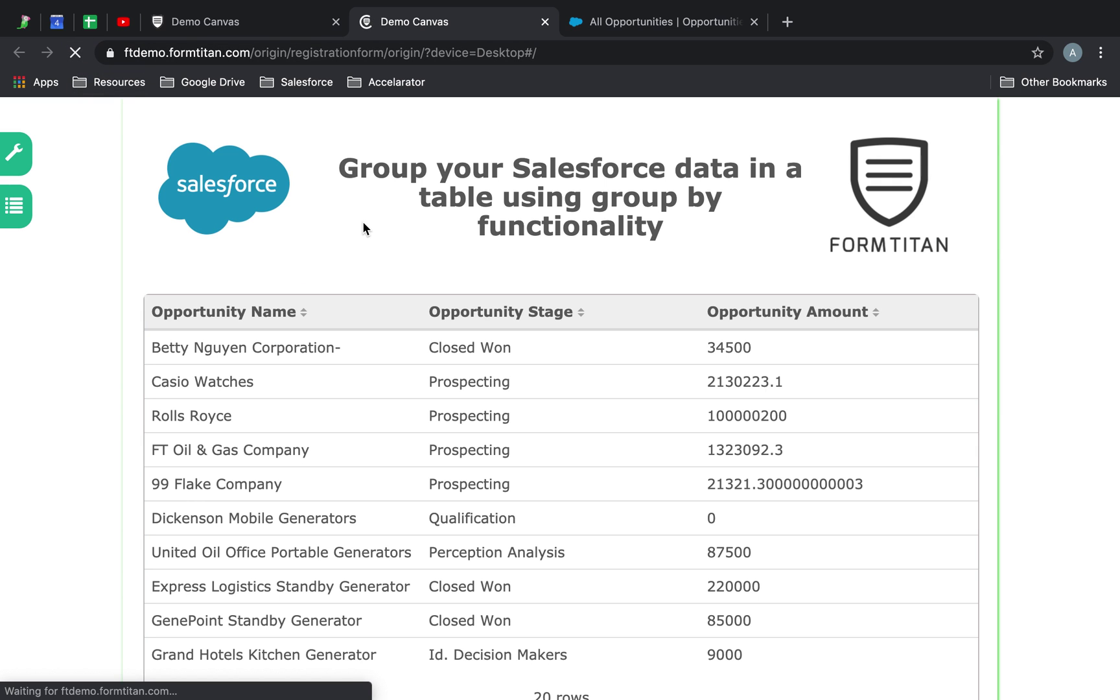
scroll(344, 279, down, 2)
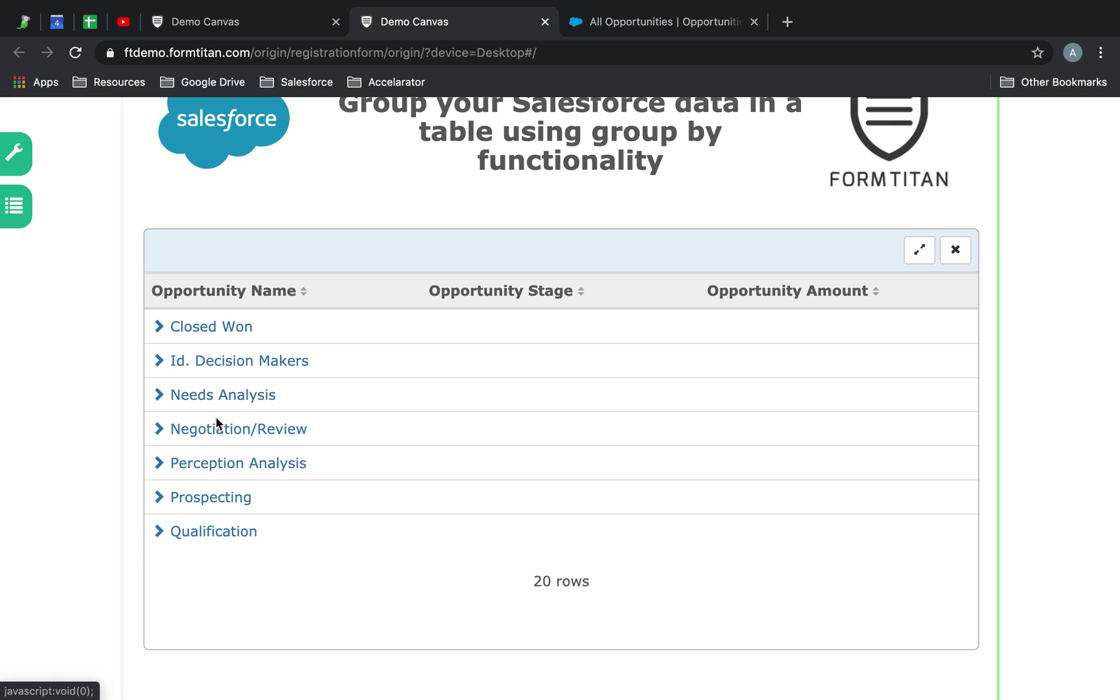
click(920, 250)
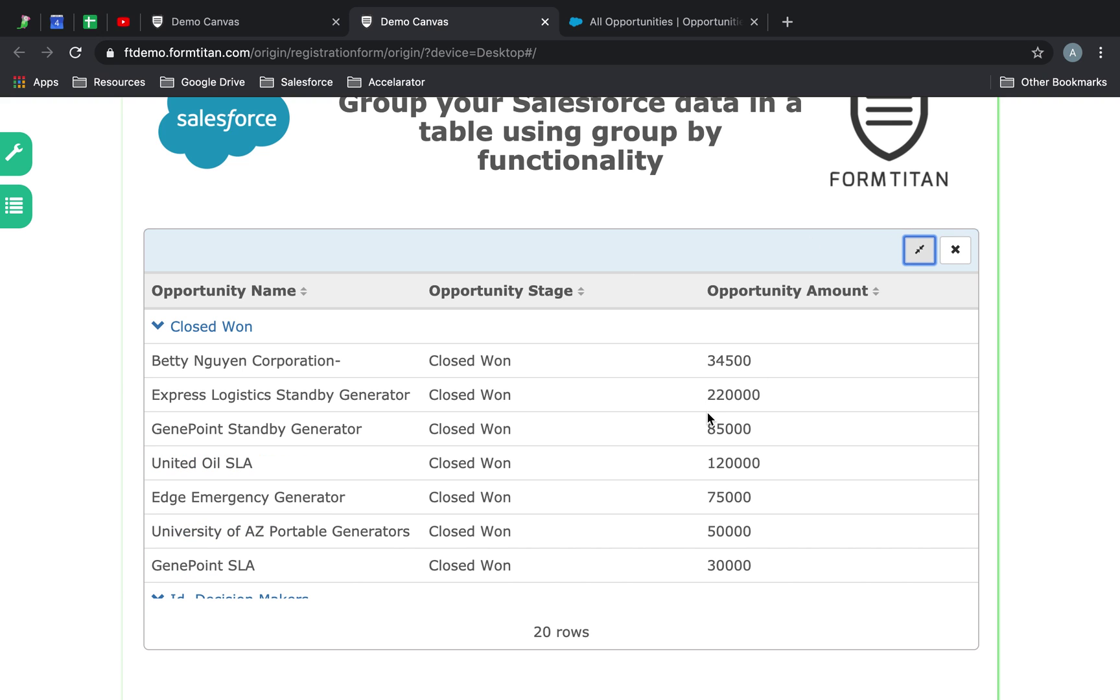
scroll(277, 442, down, 4)
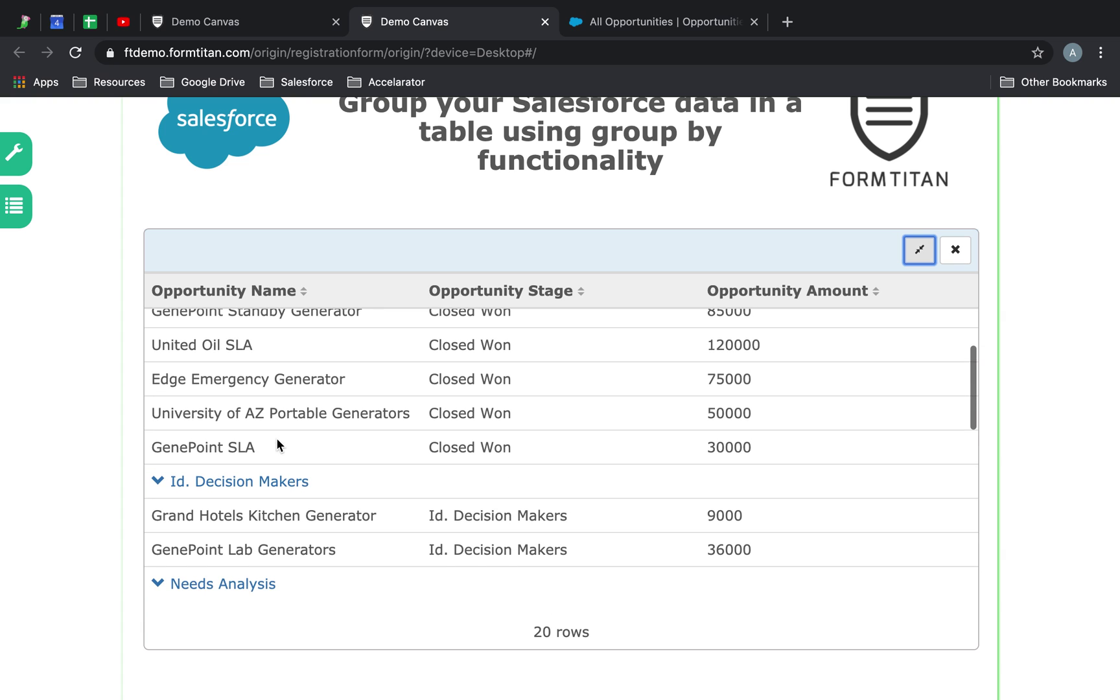
scroll(277, 443, down, 5)
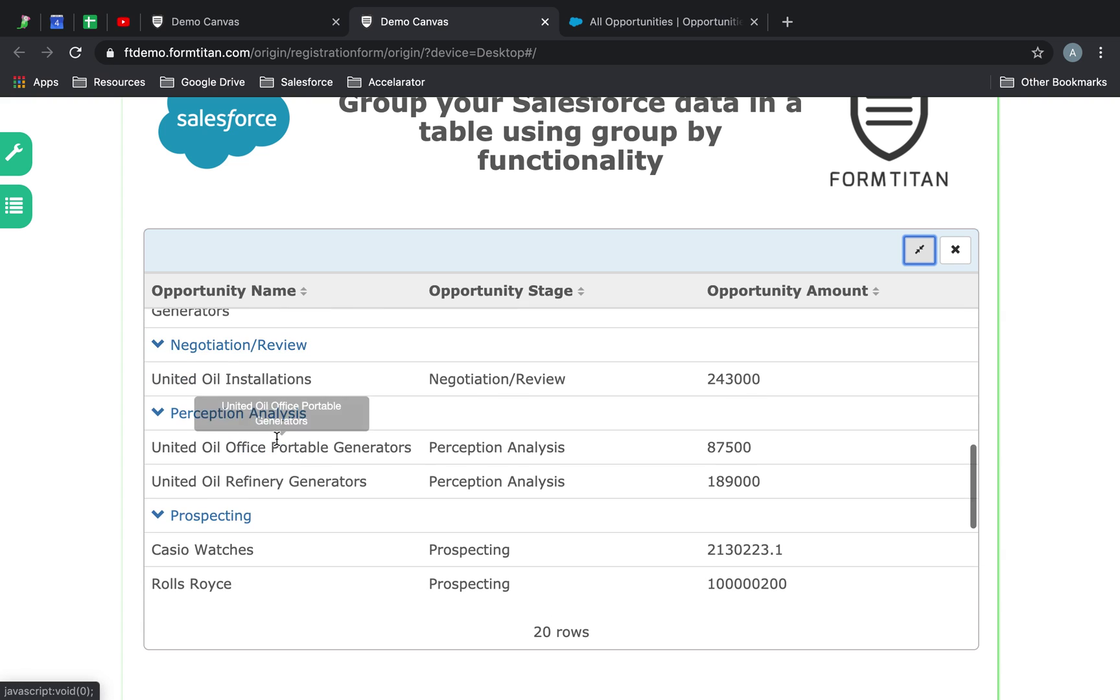
scroll(277, 442, down, 2)
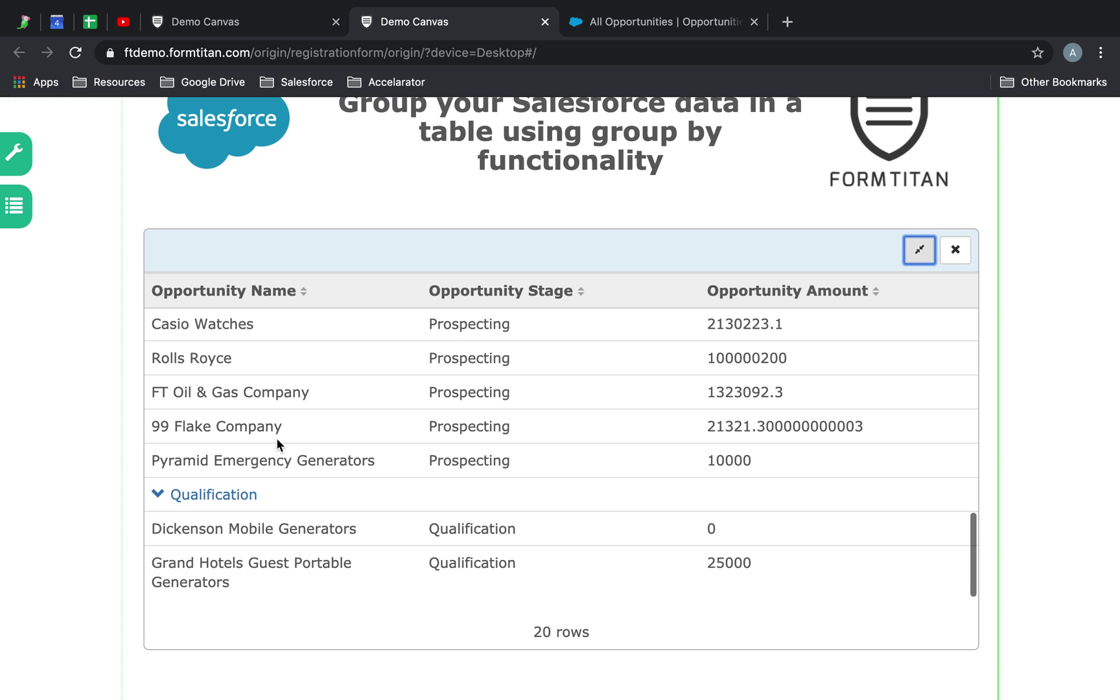
scroll(234, 405, up, 2)
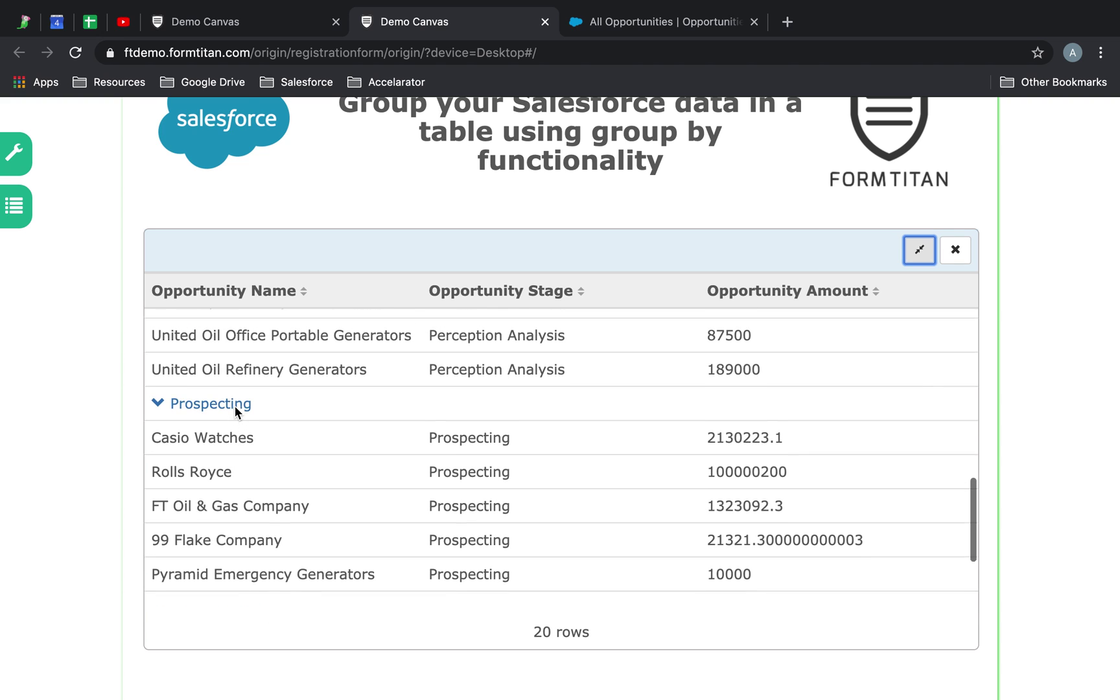
scroll(235, 408, down, 3)
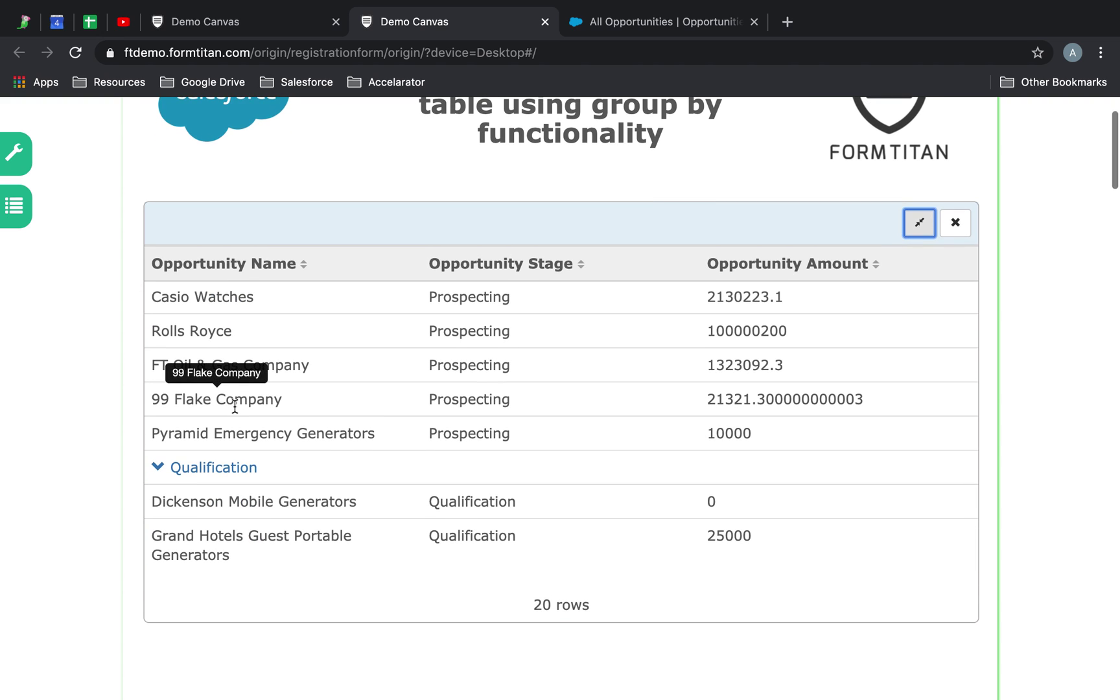
scroll(235, 408, up, 1)
scroll(235, 409, up, 10)
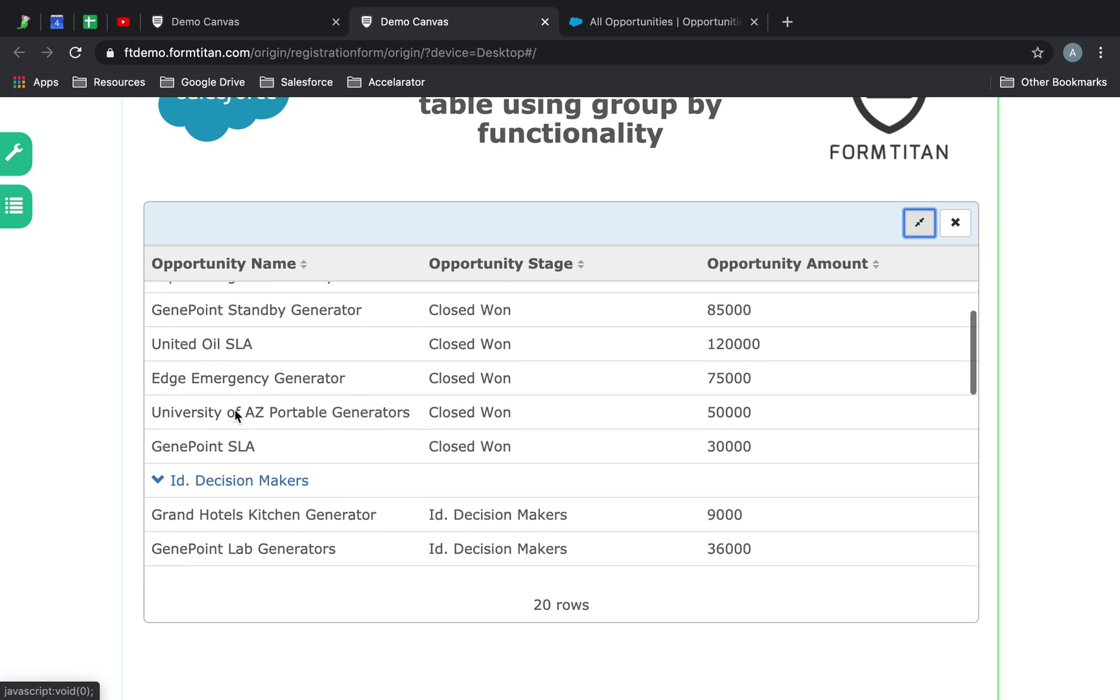
scroll(235, 409, up, 1)
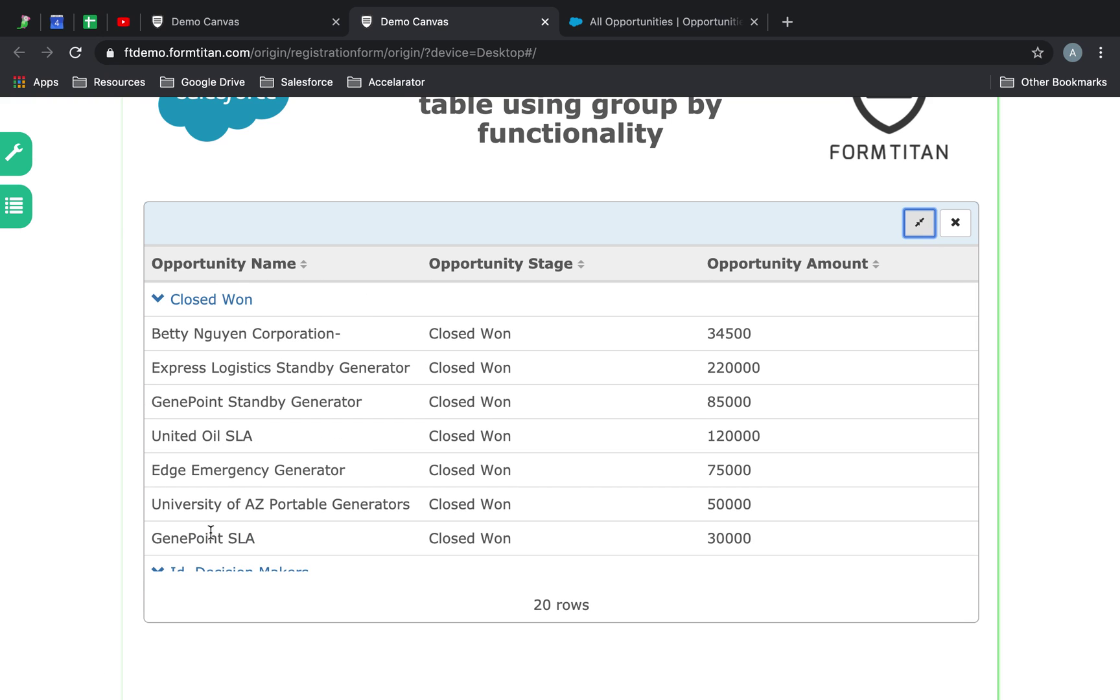
click(954, 228)
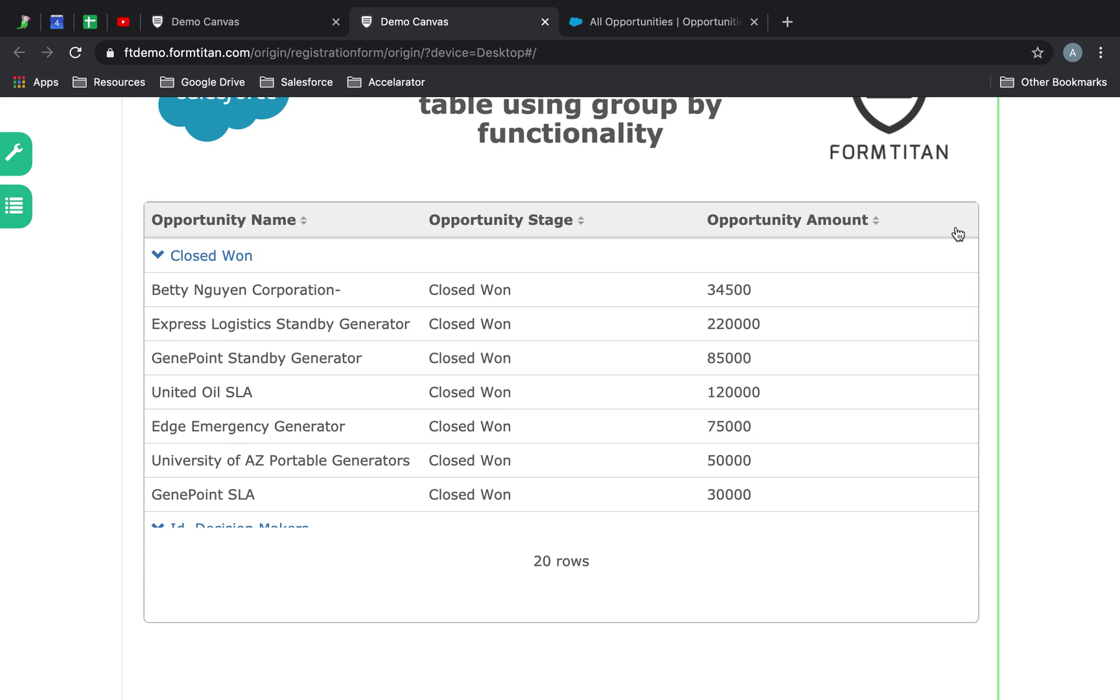
Collapse the Closed Won, Id. Decision Makers, Needs Analysis, Negotiation/Review, Perception Analysis, Prospecting and Qualification groups.
click(158, 257)
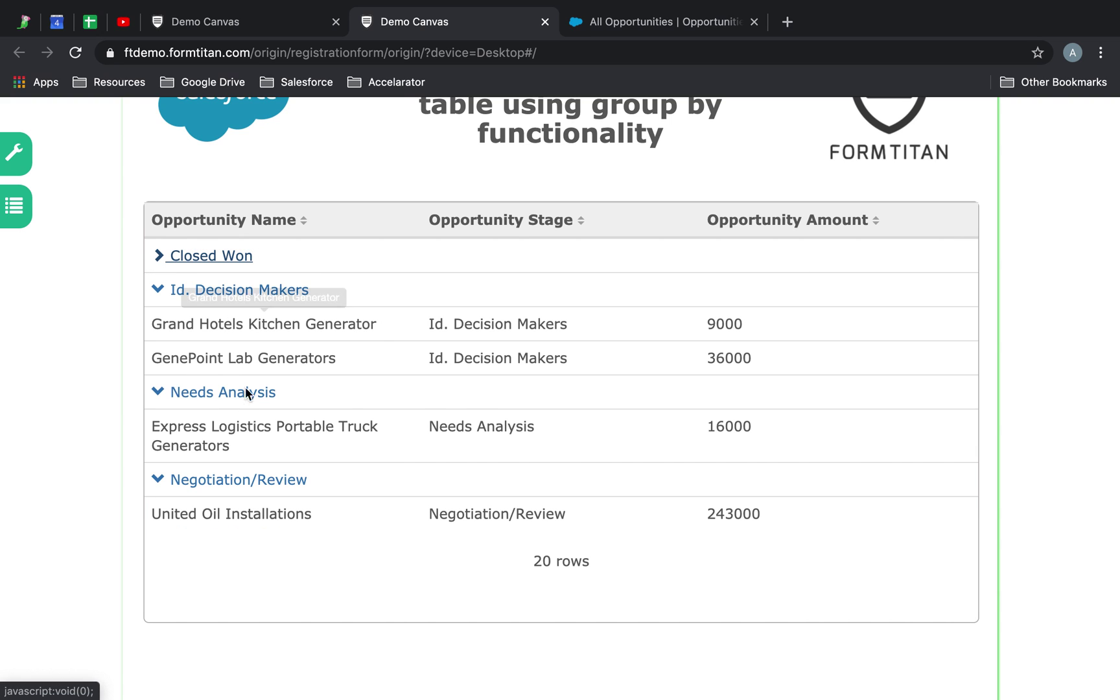
click(180, 288)
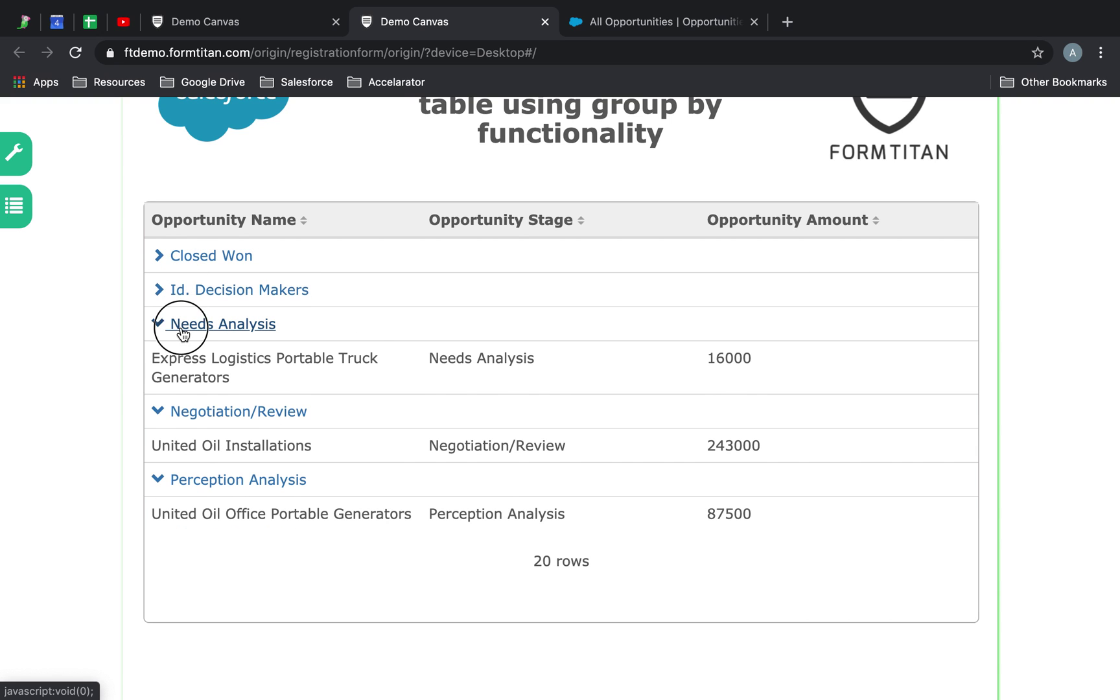
click(176, 324)
click(184, 363)
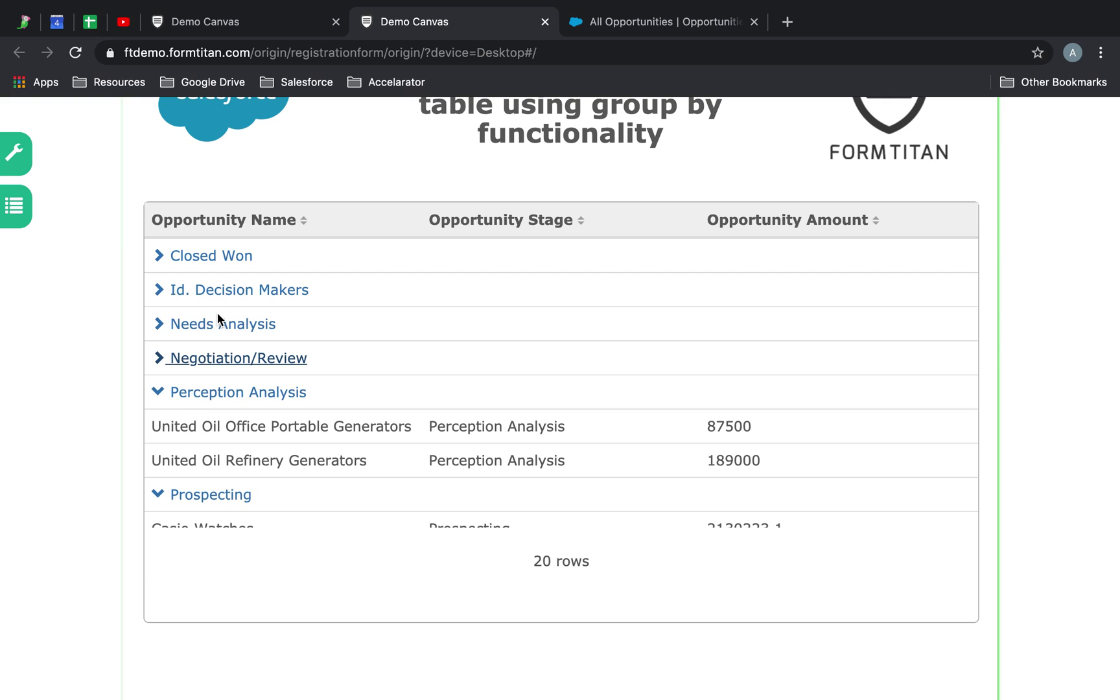
click(203, 395)
click(203, 431)
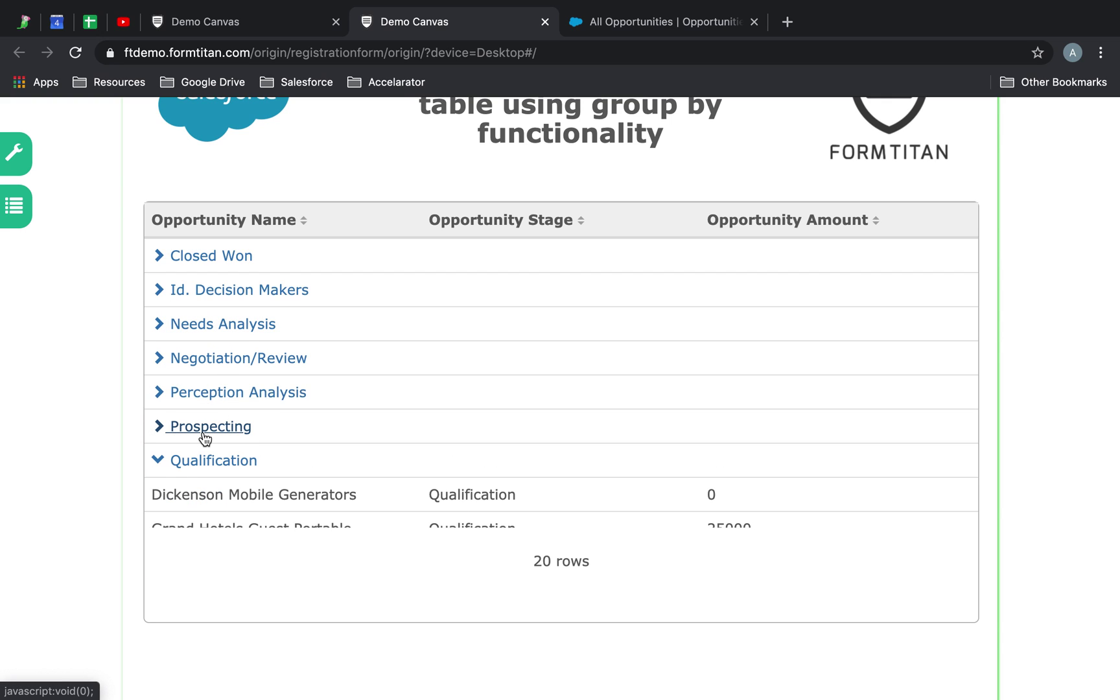
click(191, 465)
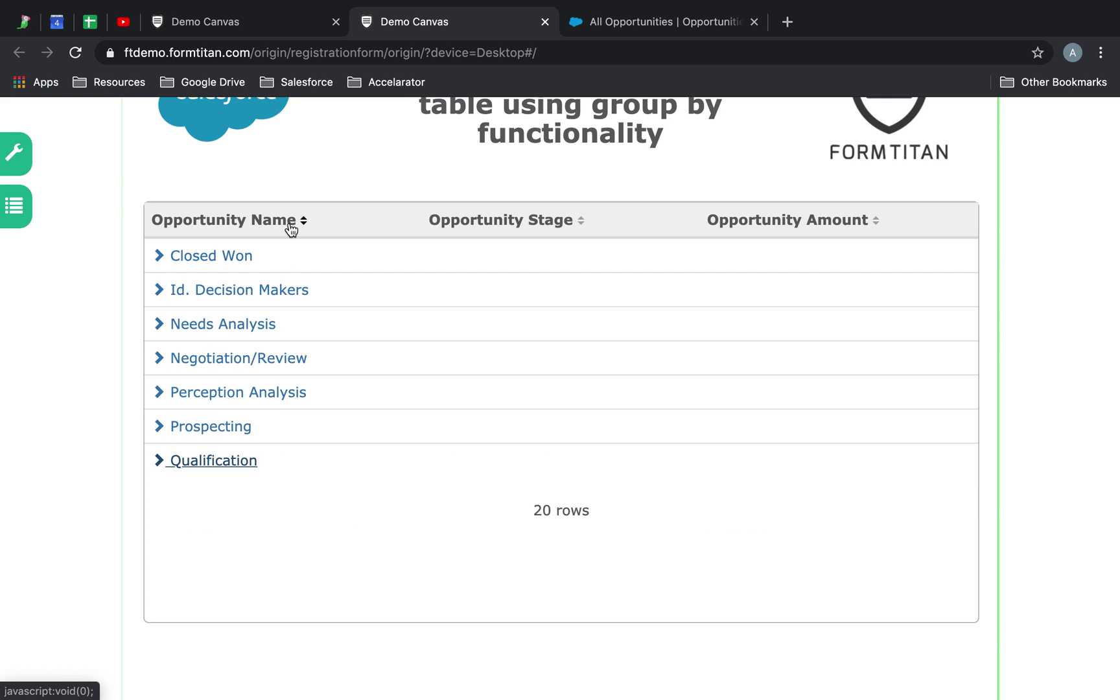
Reload the live form and expand all stage groups again.
click(78, 54)
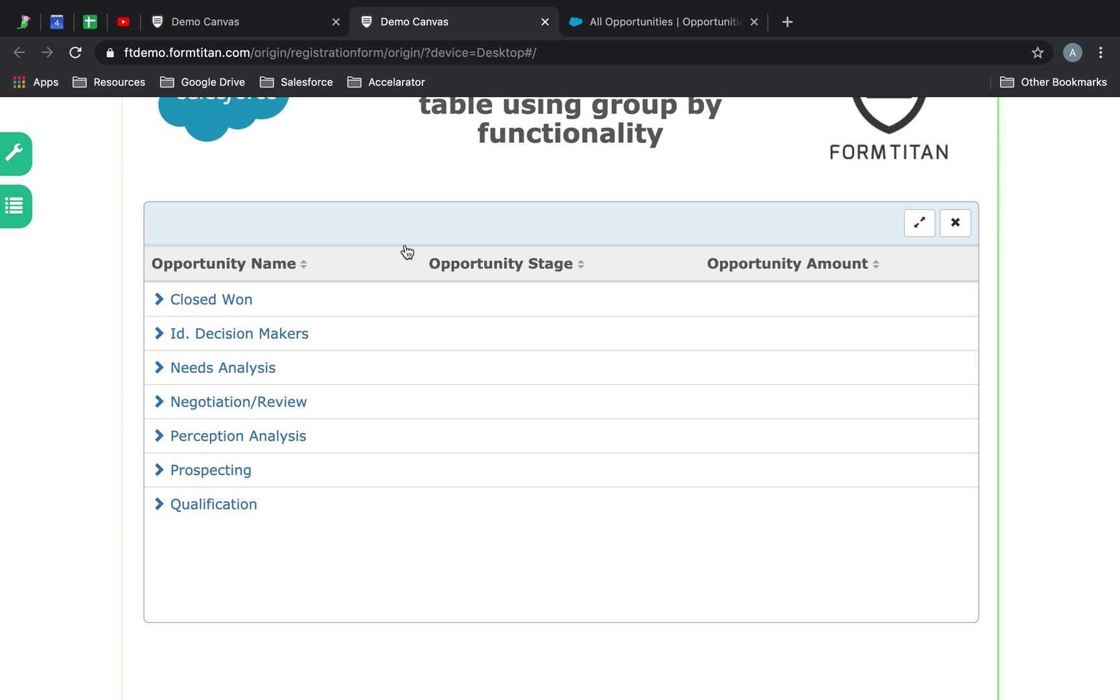
click(931, 228)
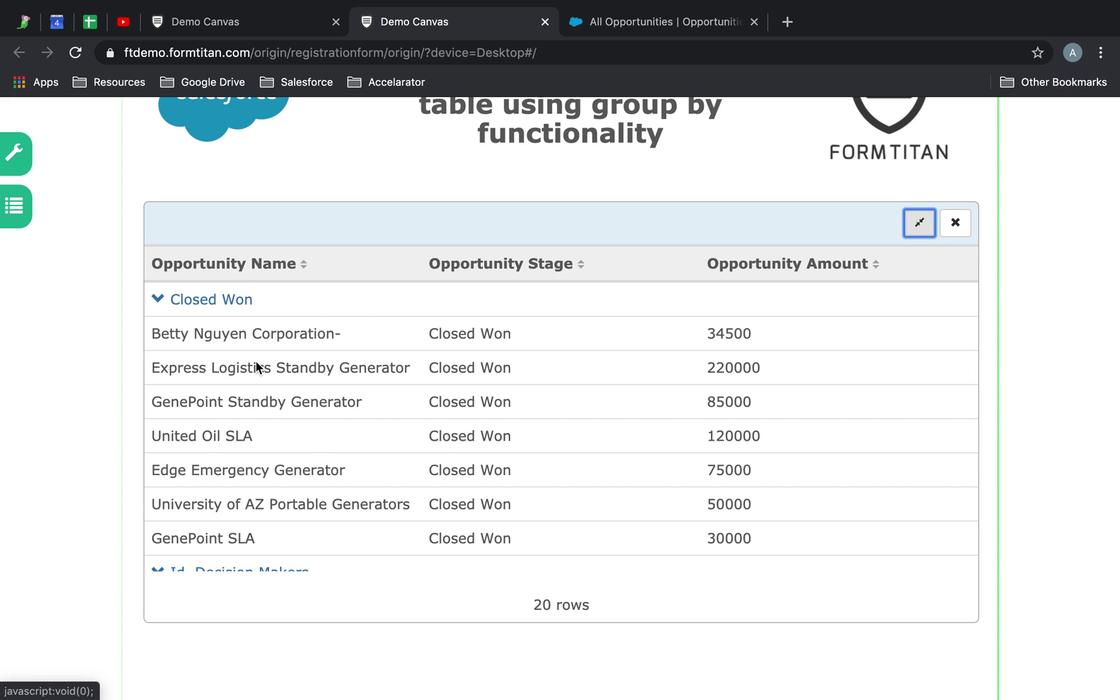
scroll(244, 350, down, 5)
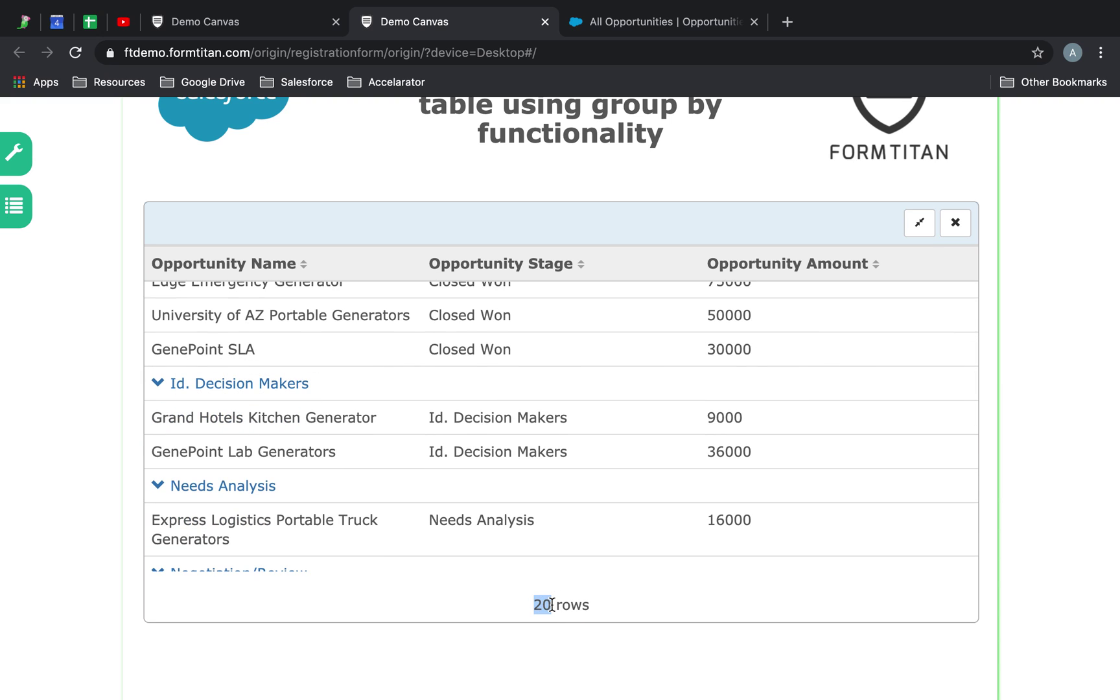
click(412, 545)
Back in the editor, open the form's Salesforce data retrieval settings.
mouse_move(302, 44)
click(212, 55)
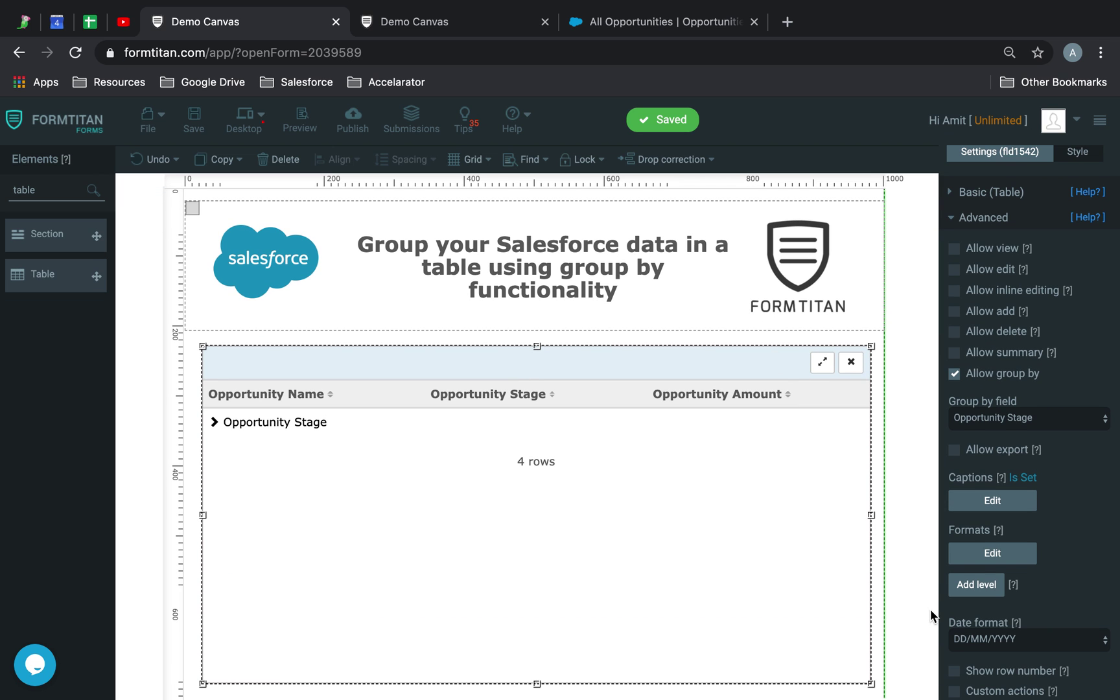
scroll(979, 298, up, 2)
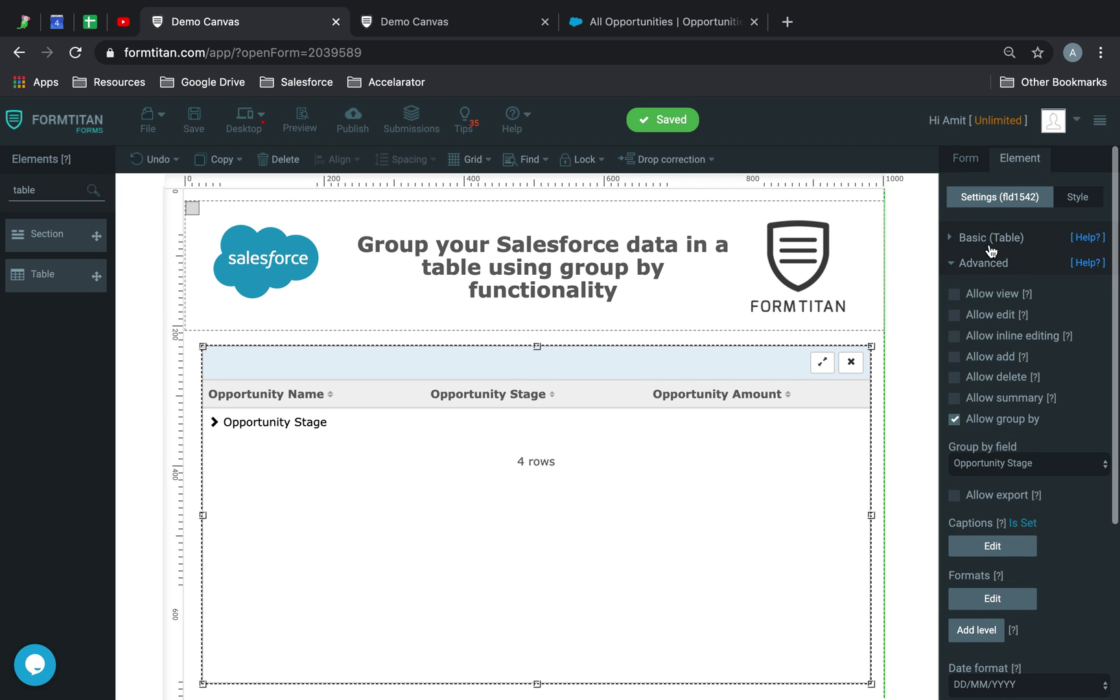
click(966, 161)
click(1001, 452)
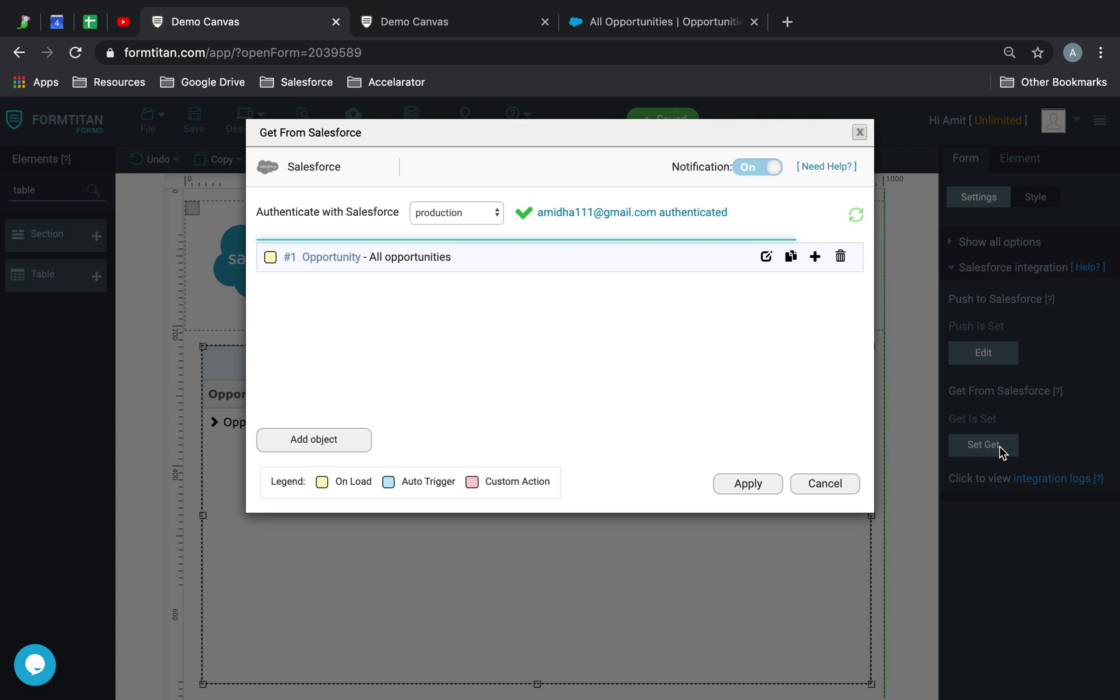
click(825, 484)
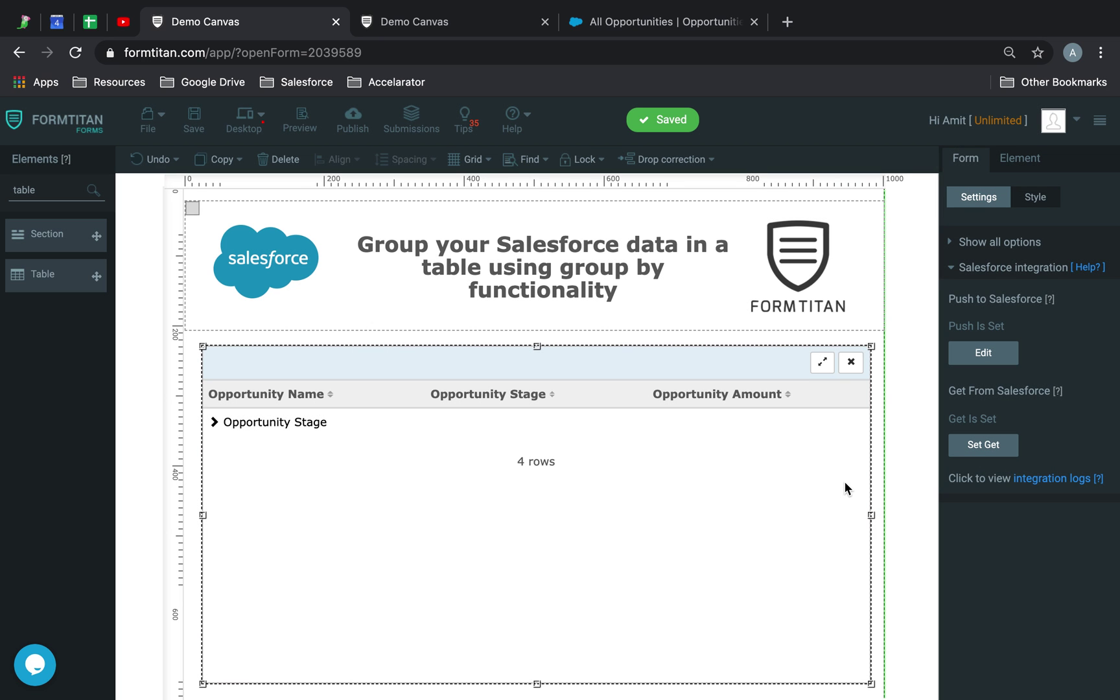
click(1014, 449)
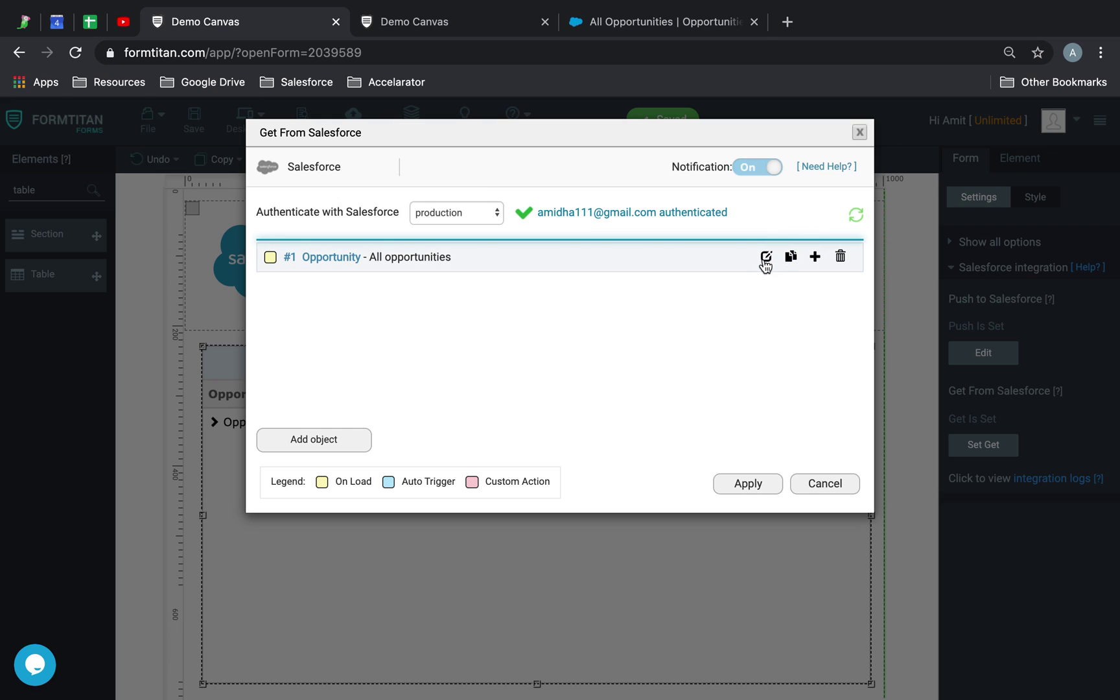
Confirm the Opportunity query's record limit of 1000, apply the settings, and save the form.
click(765, 258)
click(363, 261)
click(678, 325)
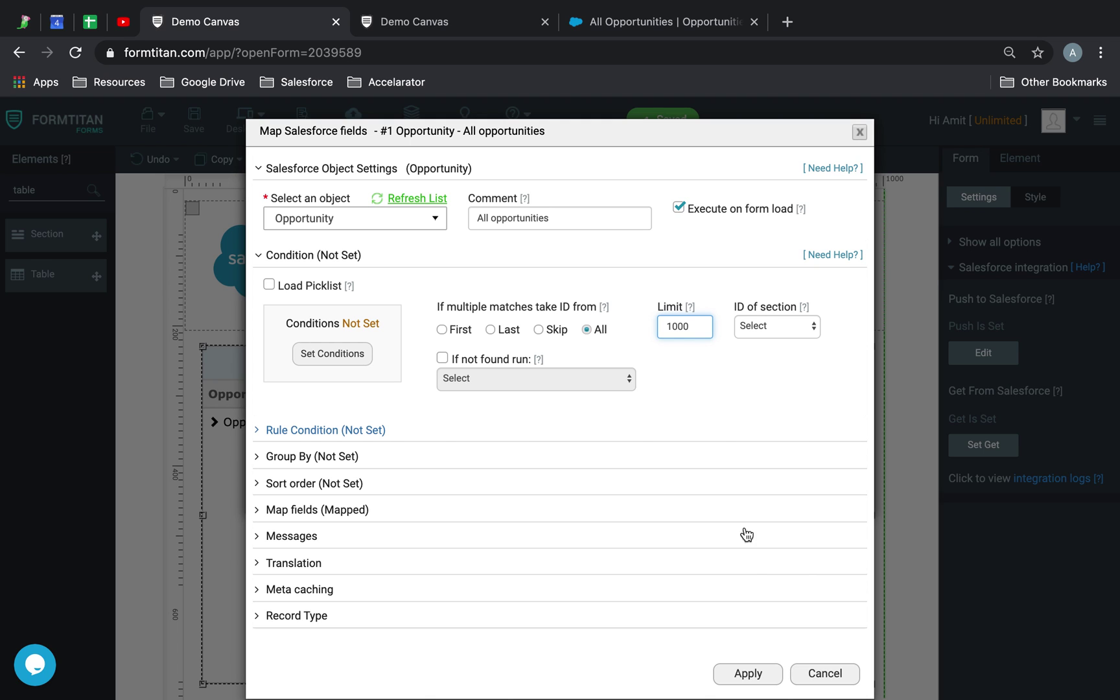
click(738, 674)
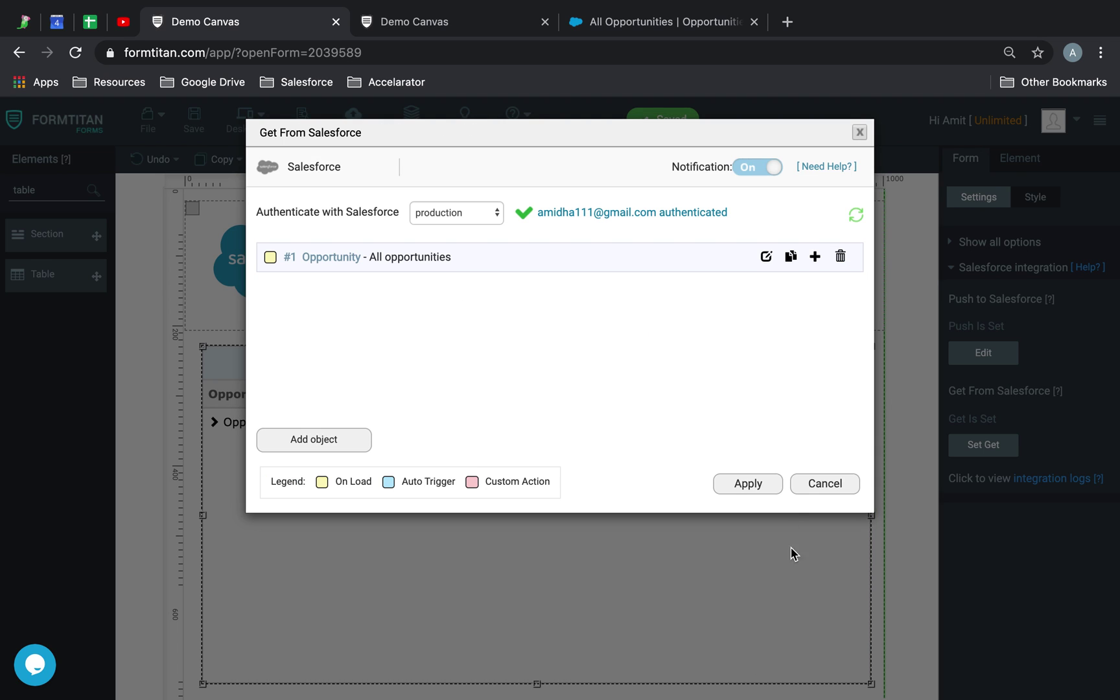
click(755, 485)
click(194, 117)
click(481, 26)
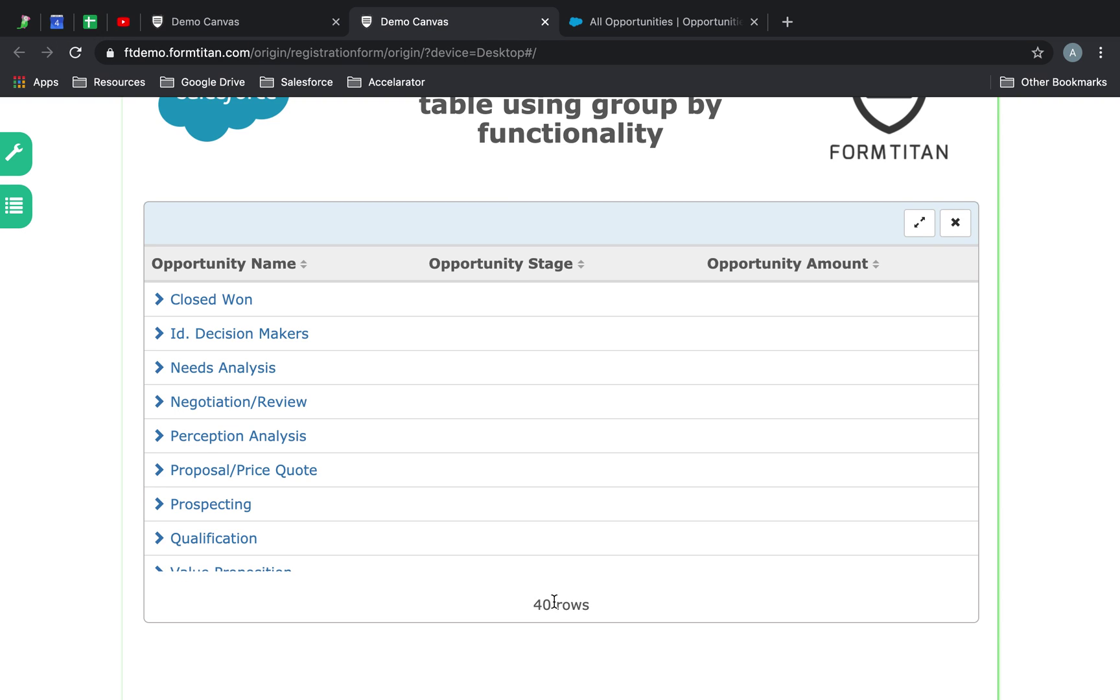
Expand all stage groups in the preview table and scroll through the 40 opportunities.
scroll(554, 603, down, 1)
scroll(217, 367, down, 1)
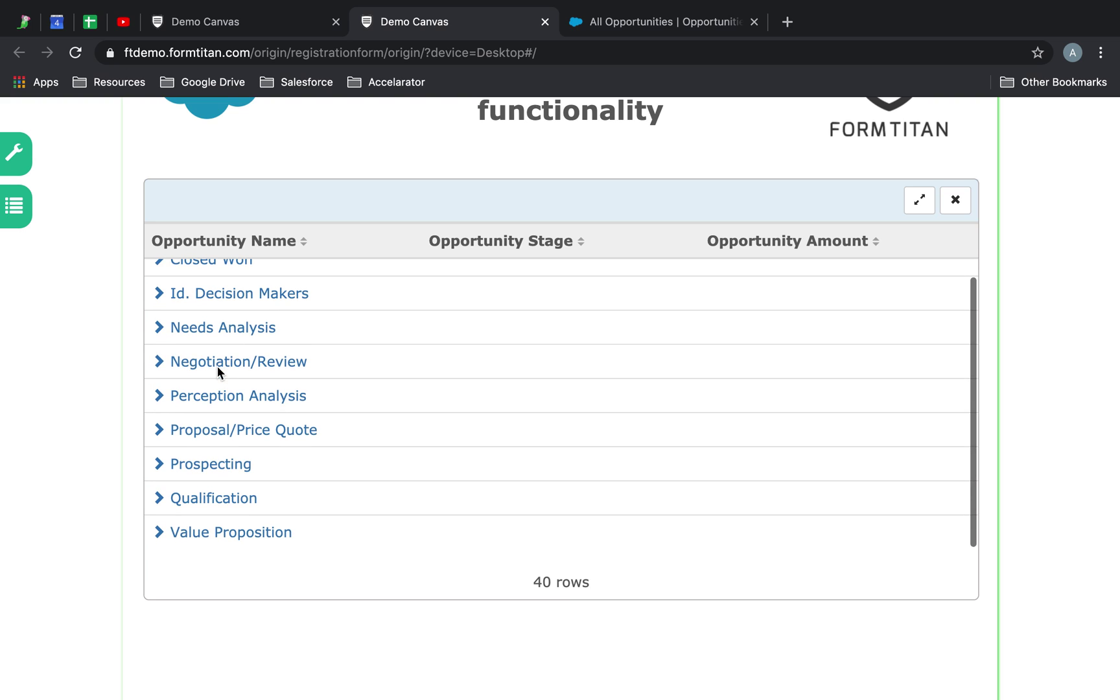
scroll(230, 324, up, 1)
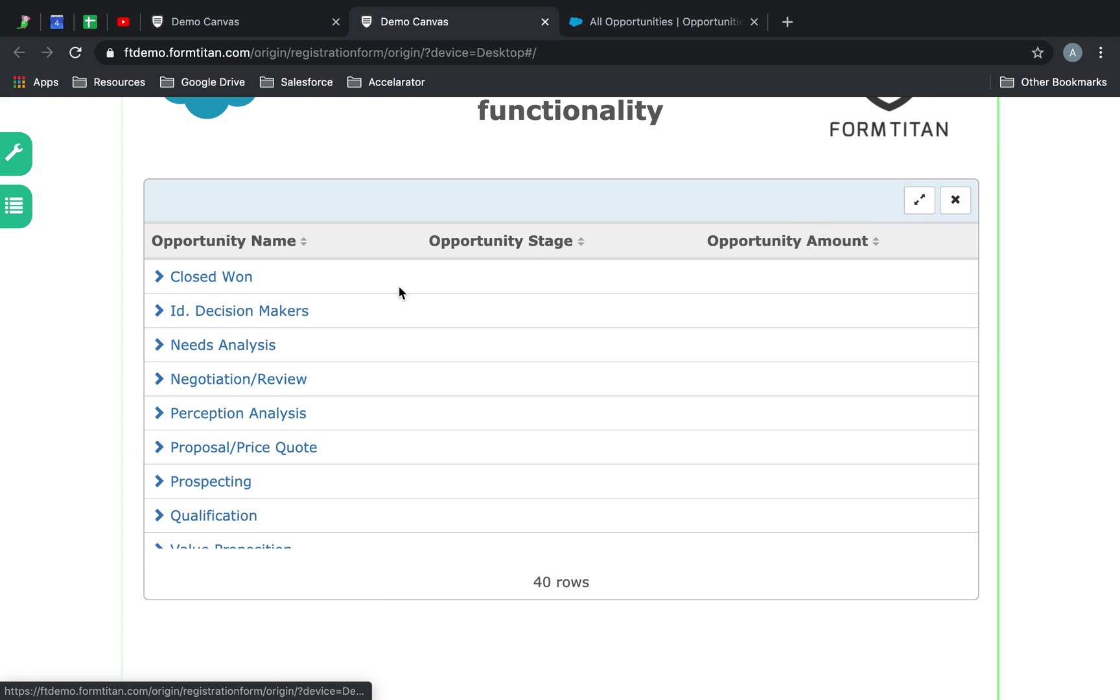
click(911, 206)
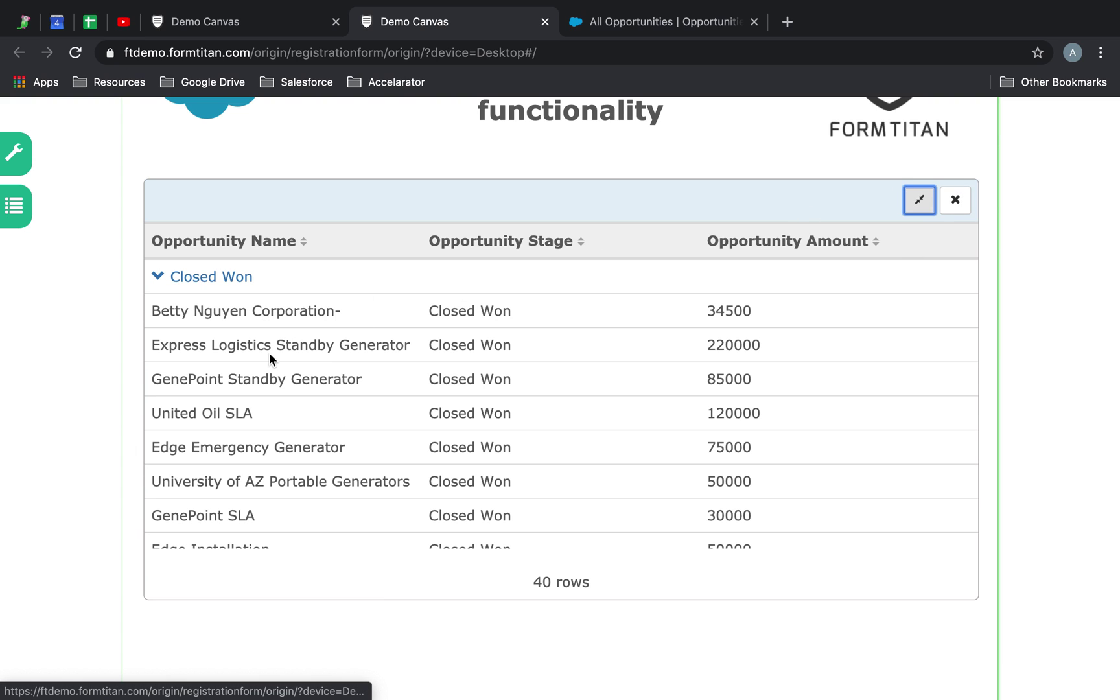
scroll(270, 356, down, 5)
scroll(270, 357, down, 7)
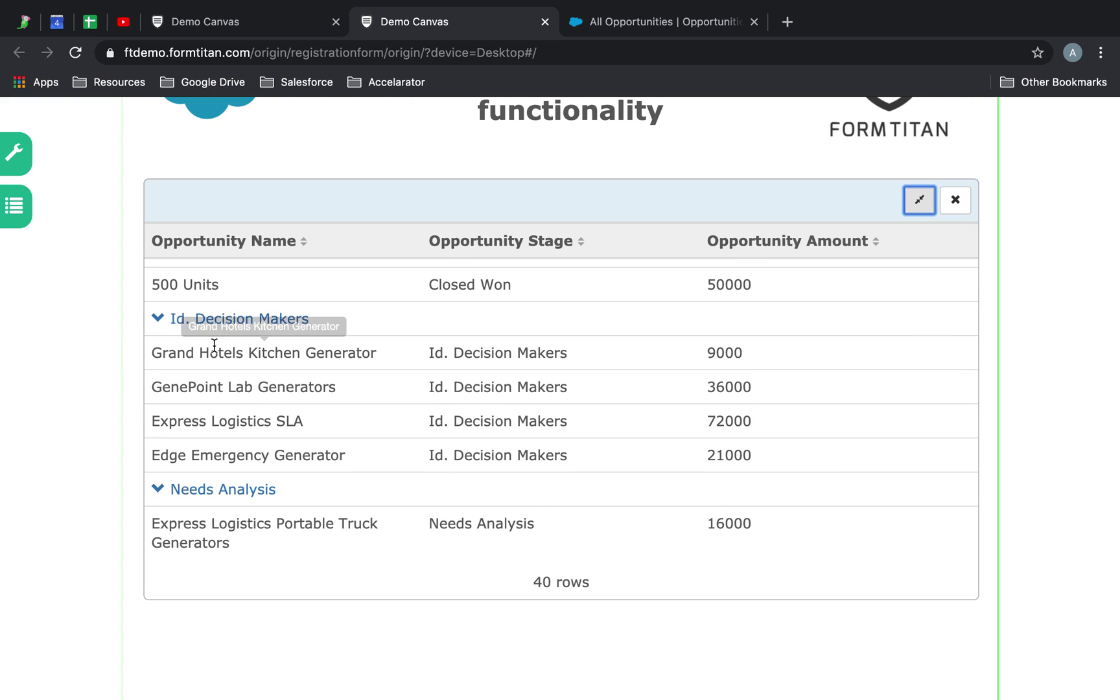
scroll(273, 412, down, 2)
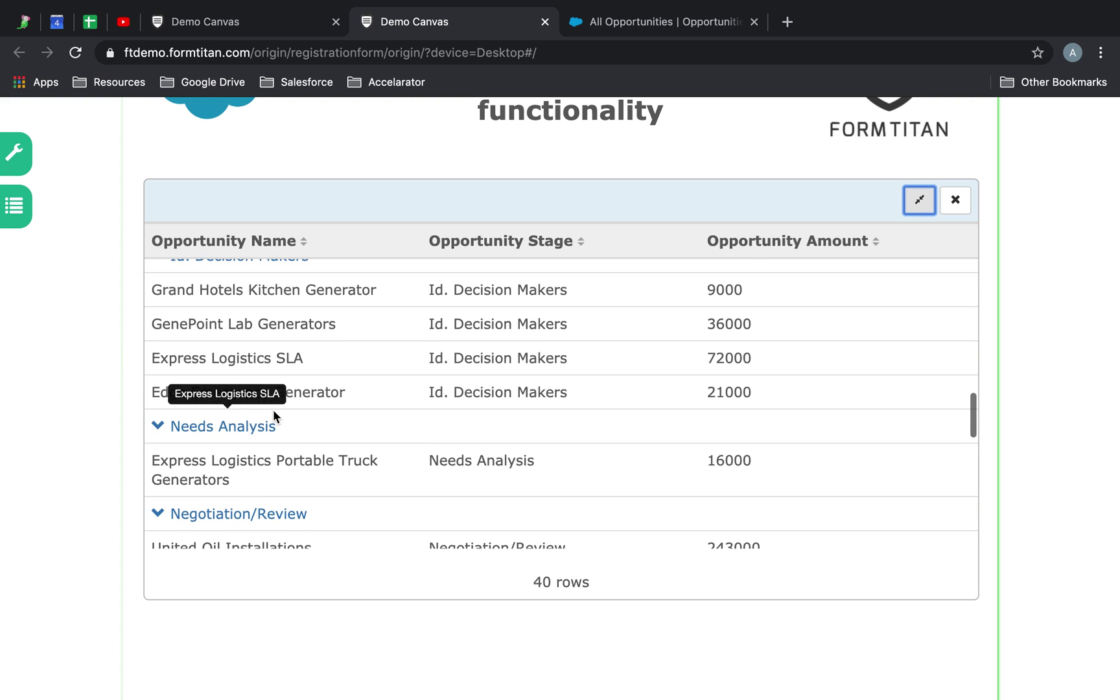
scroll(273, 409, down, 1)
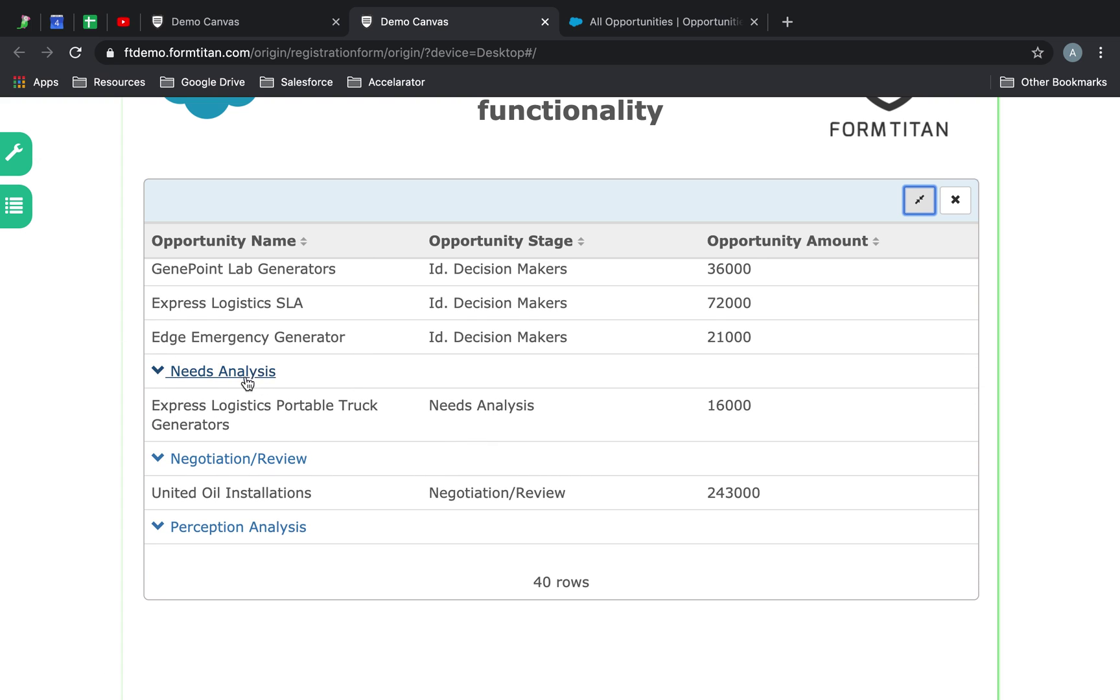
scroll(247, 383, down, 10)
scroll(245, 381, down, 7)
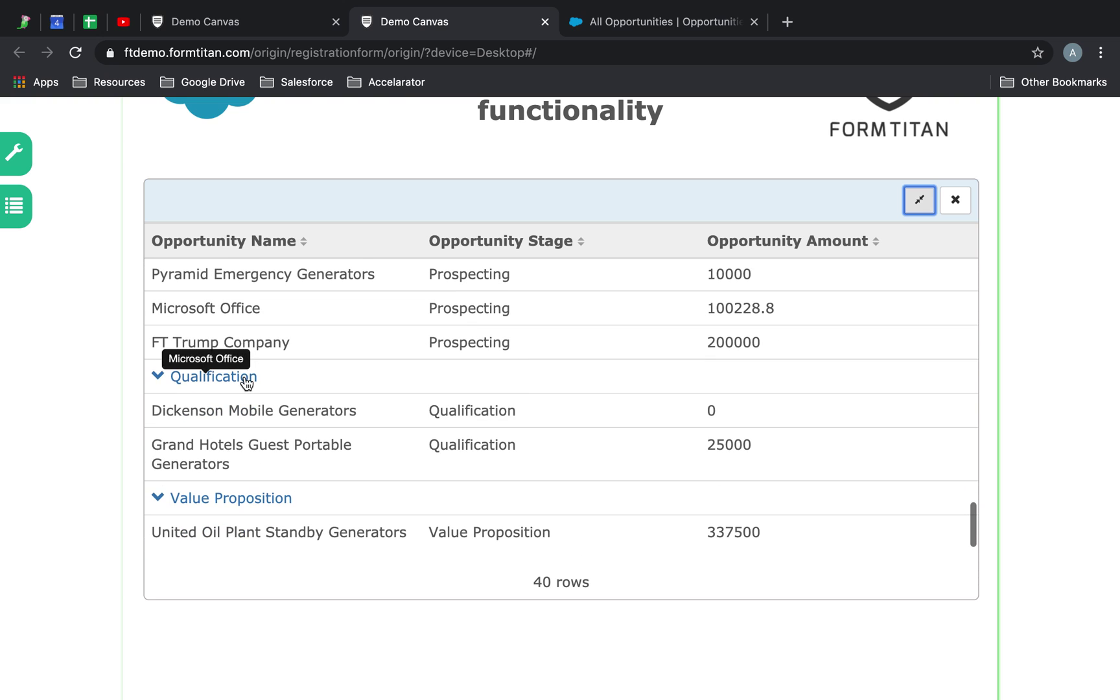
scroll(255, 426, down, 2)
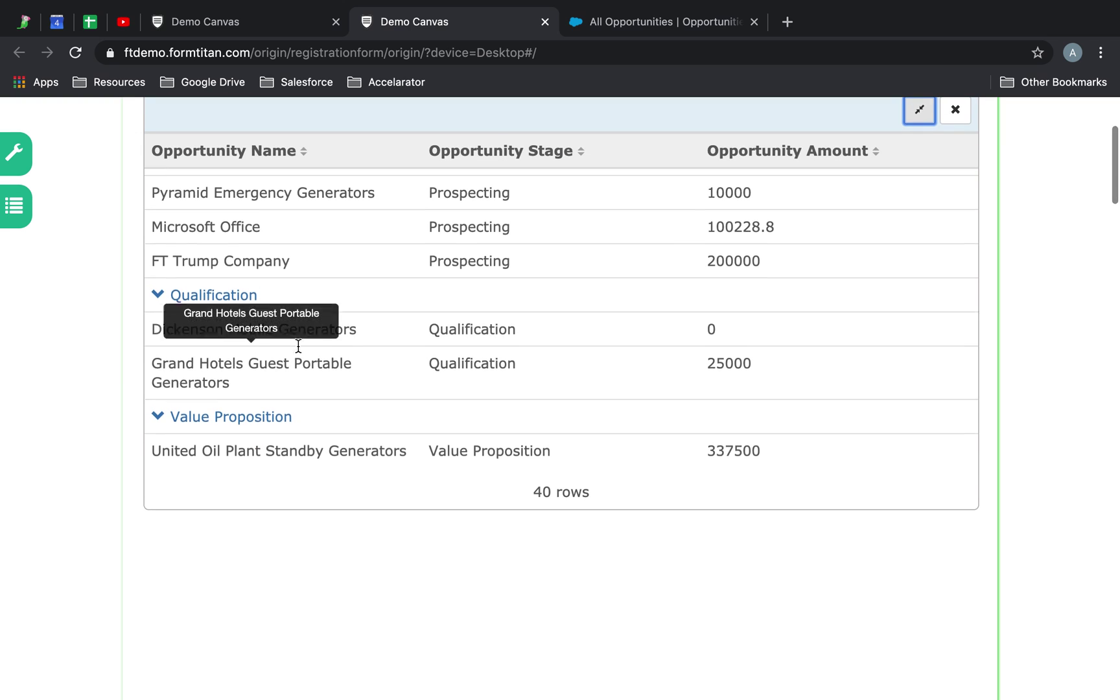
Scroll back to the top and collapse the Closed Won group.
scroll(299, 345, up, 10)
scroll(299, 352, up, 10)
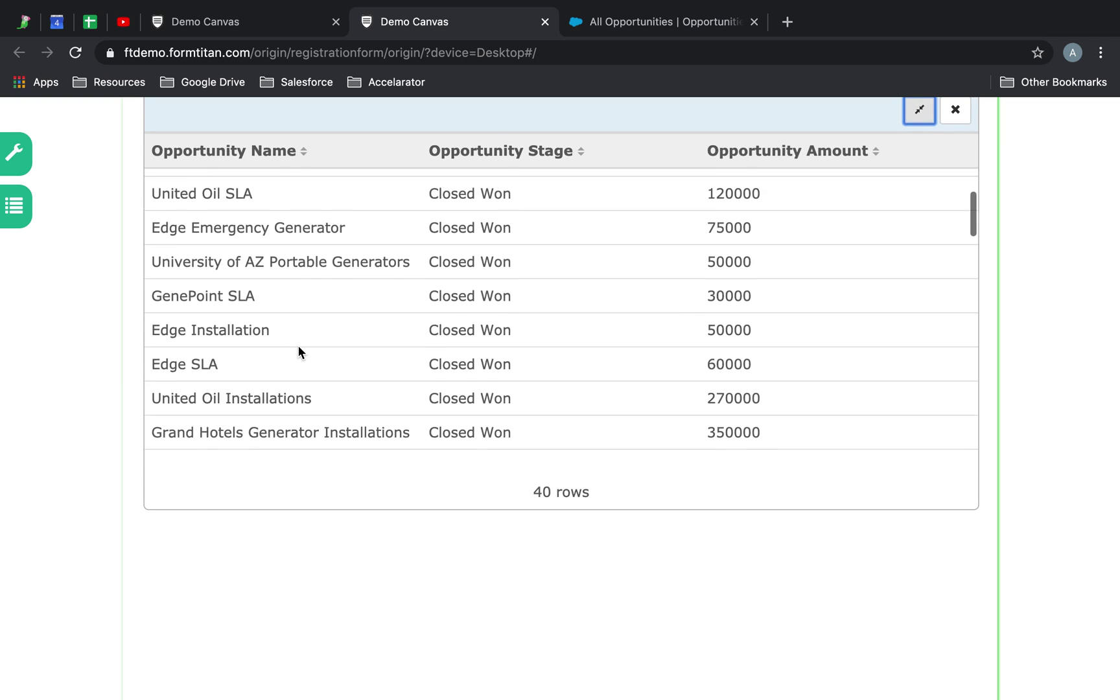
scroll(298, 352, up, 3)
click(224, 188)
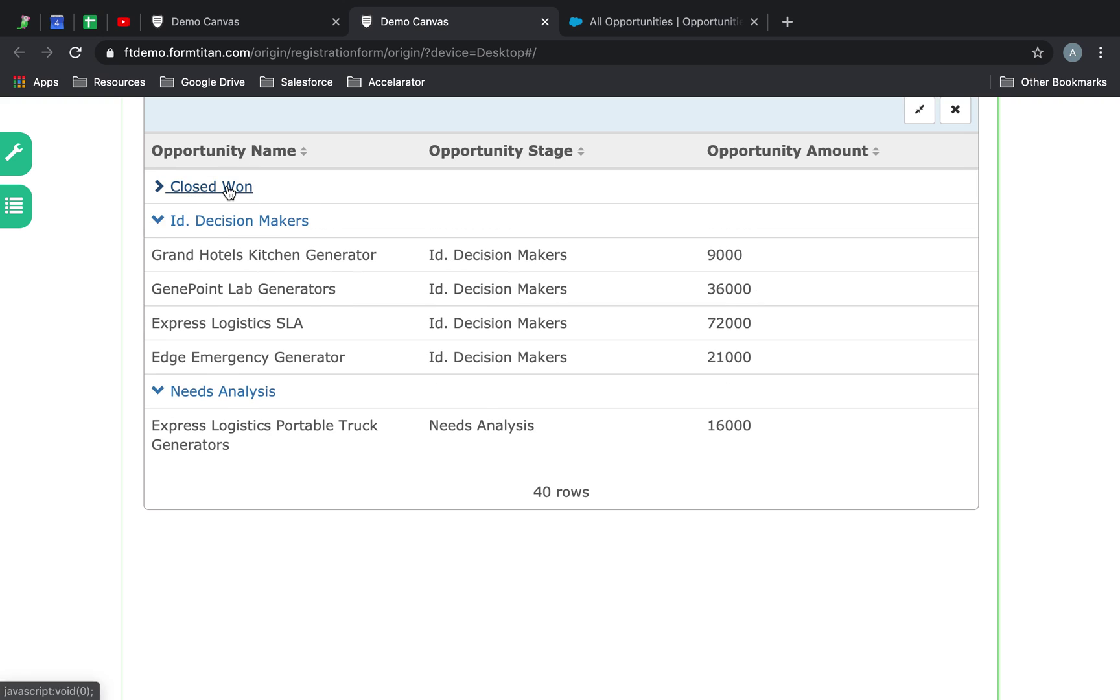
Collapse the Id. Decision Makers through Value Proposition stage groups in the preview table.
click(255, 227)
click(237, 255)
click(227, 287)
click(231, 327)
scroll(230, 327, down, 1)
click(230, 321)
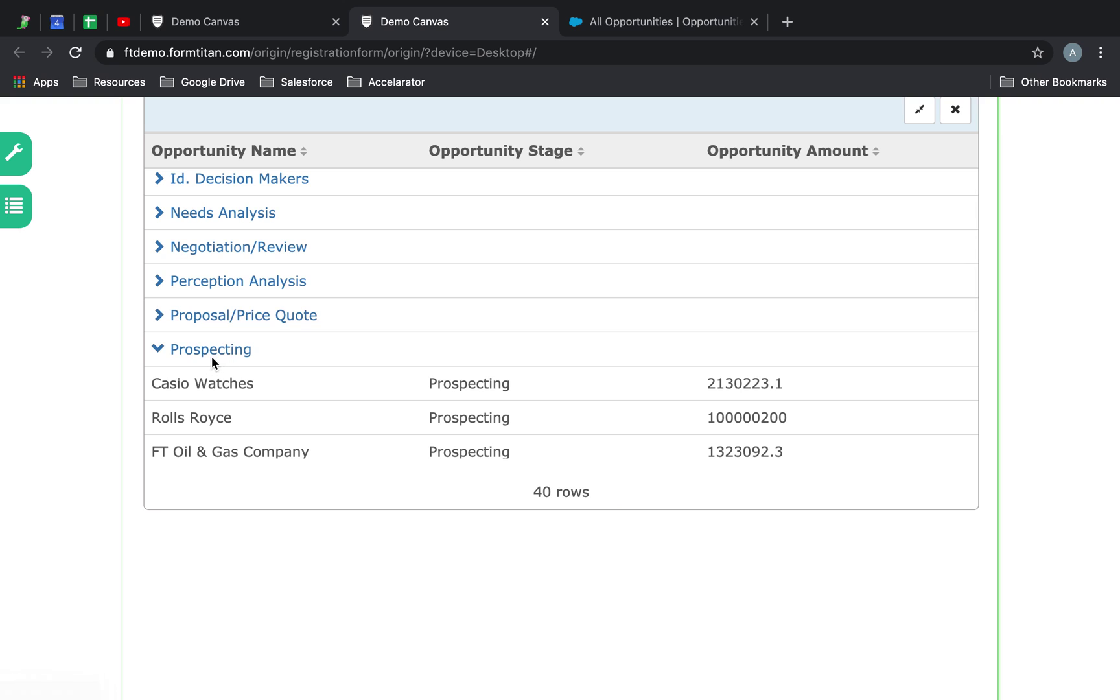
click(212, 353)
scroll(217, 353, down, 1)
click(218, 353)
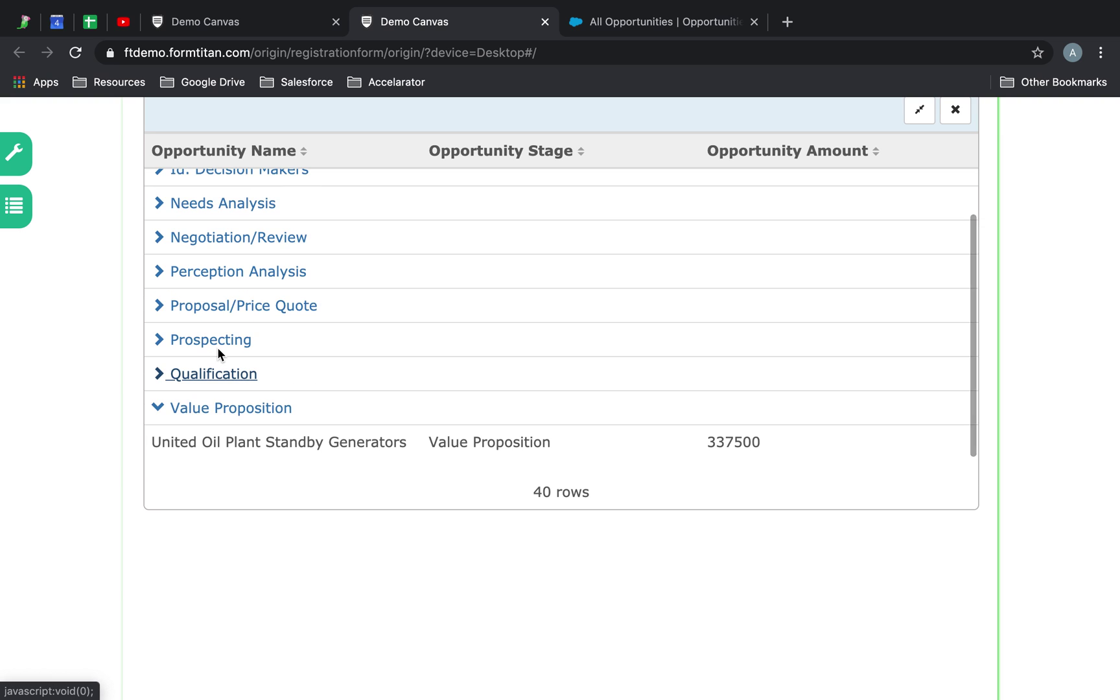
scroll(219, 353, down, 2)
click(242, 252)
Re-expand Closed Won to list its won deals, then return to the form editor.
scroll(242, 260, up, 1)
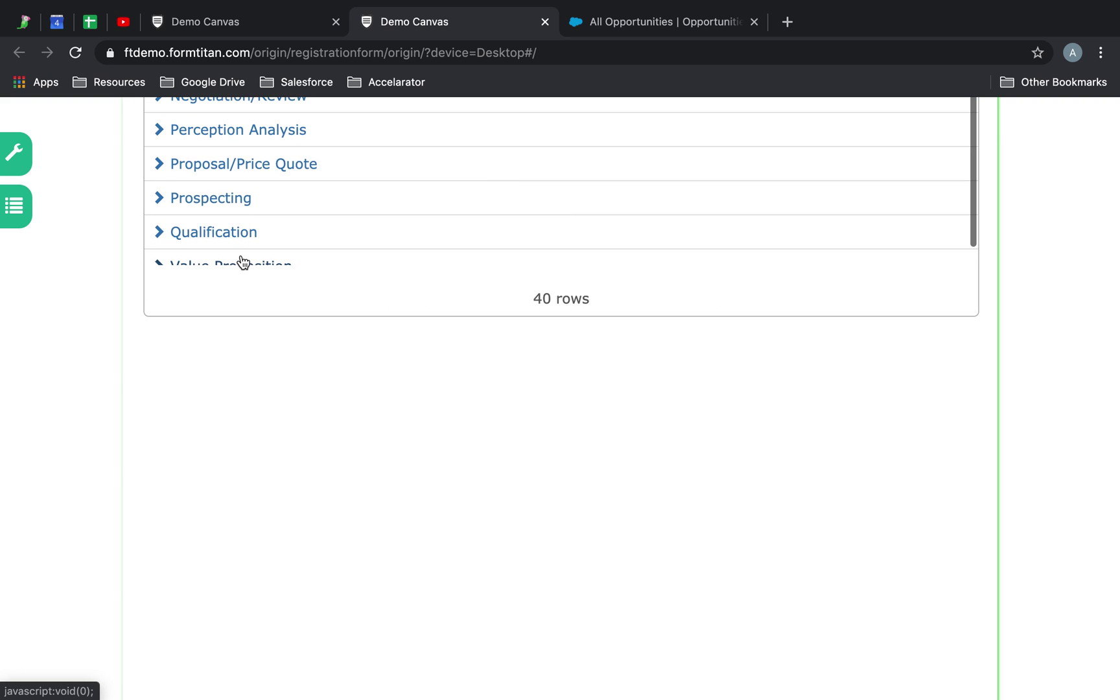
scroll(237, 315, up, 3)
scroll(238, 315, up, 1)
click(237, 246)
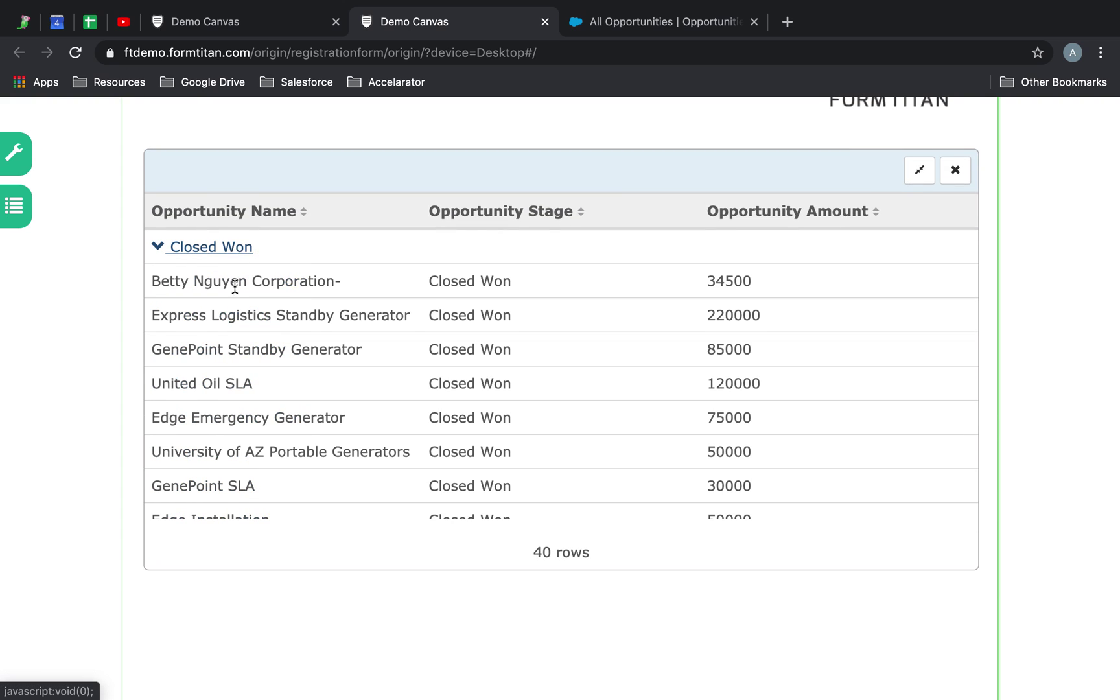
scroll(239, 353, down, 5)
scroll(239, 353, down, 2)
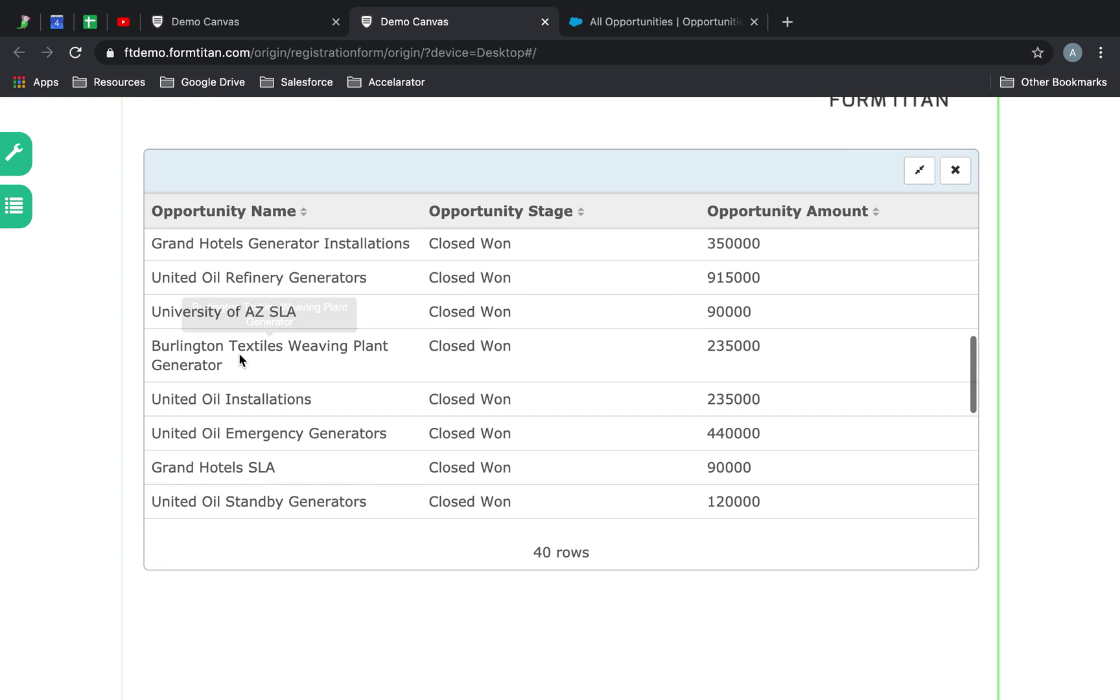
click(237, 23)
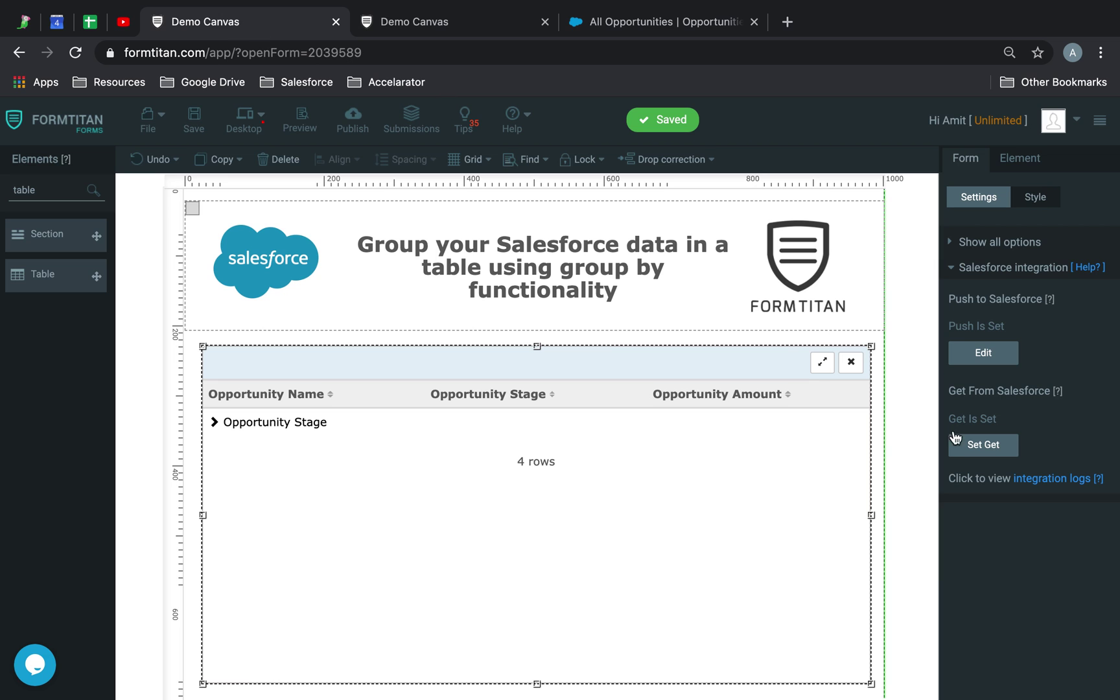
Confirm the opportunities table's Group by field is Opportunity Stage and save the form.
click(804, 453)
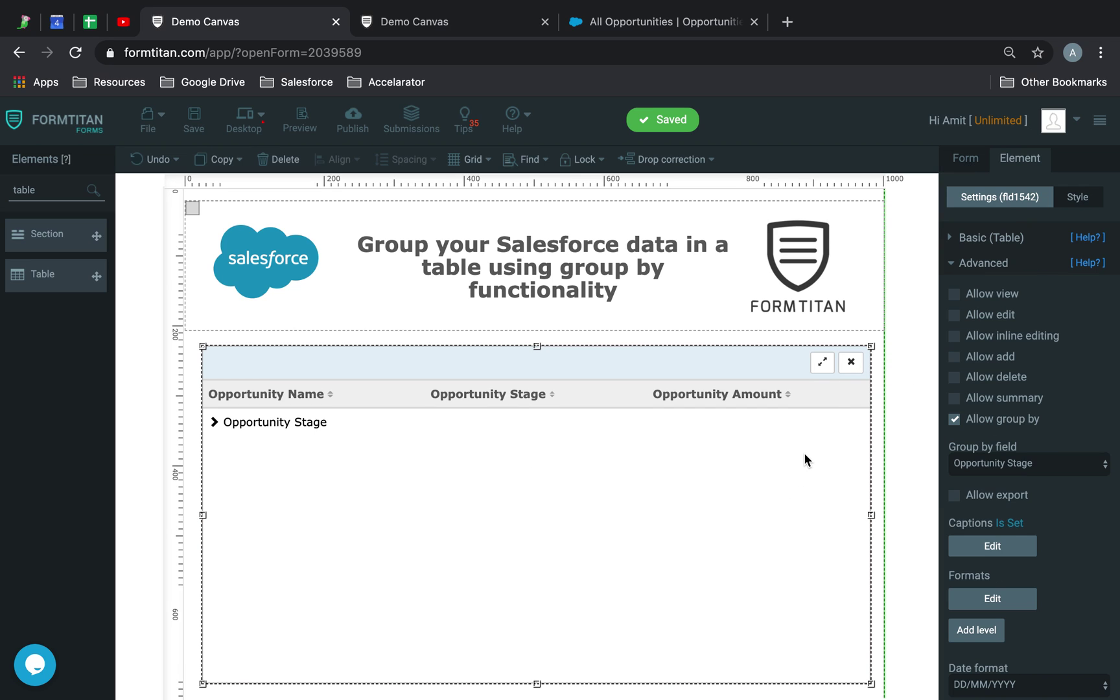
click(987, 266)
click(988, 267)
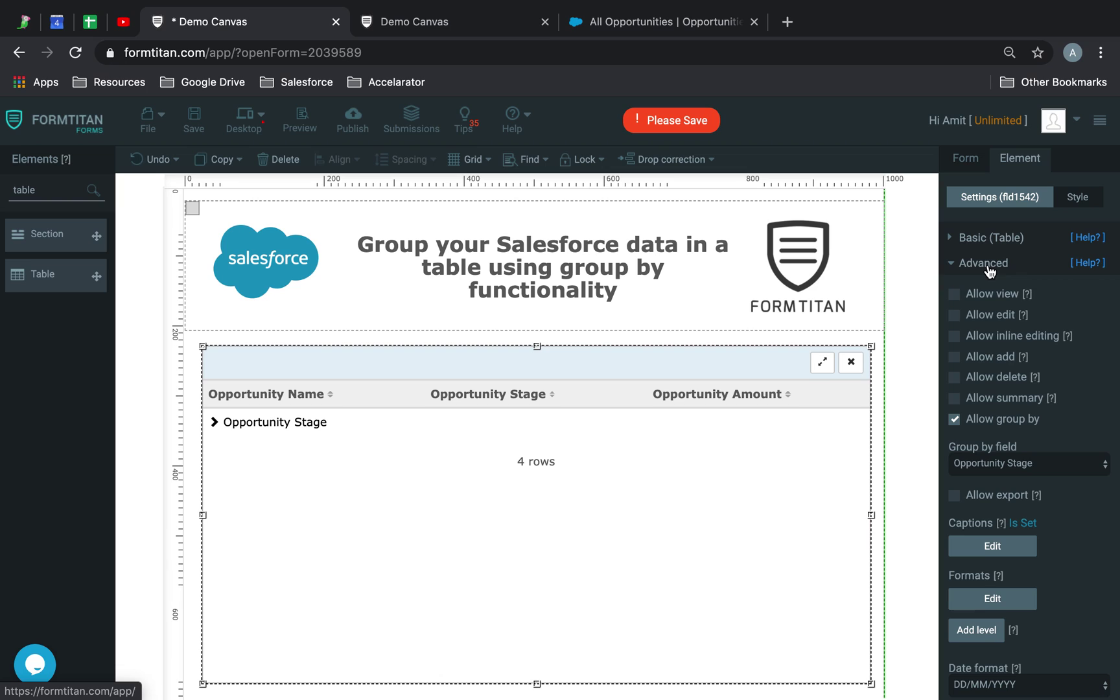
click(1008, 474)
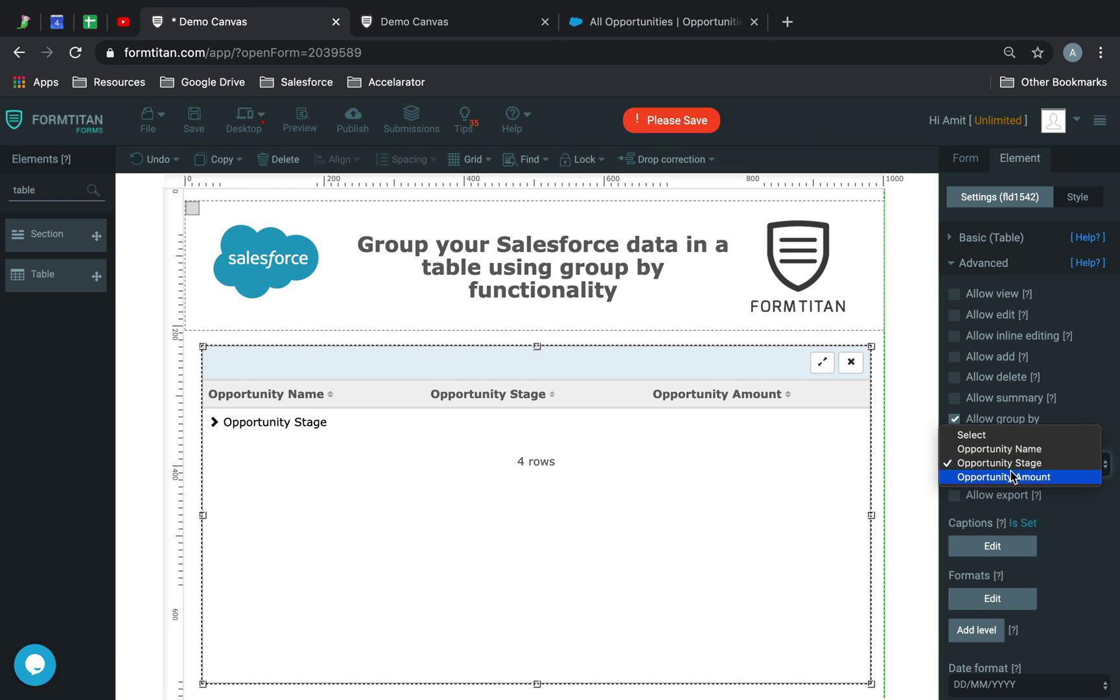
click(198, 122)
click(194, 120)
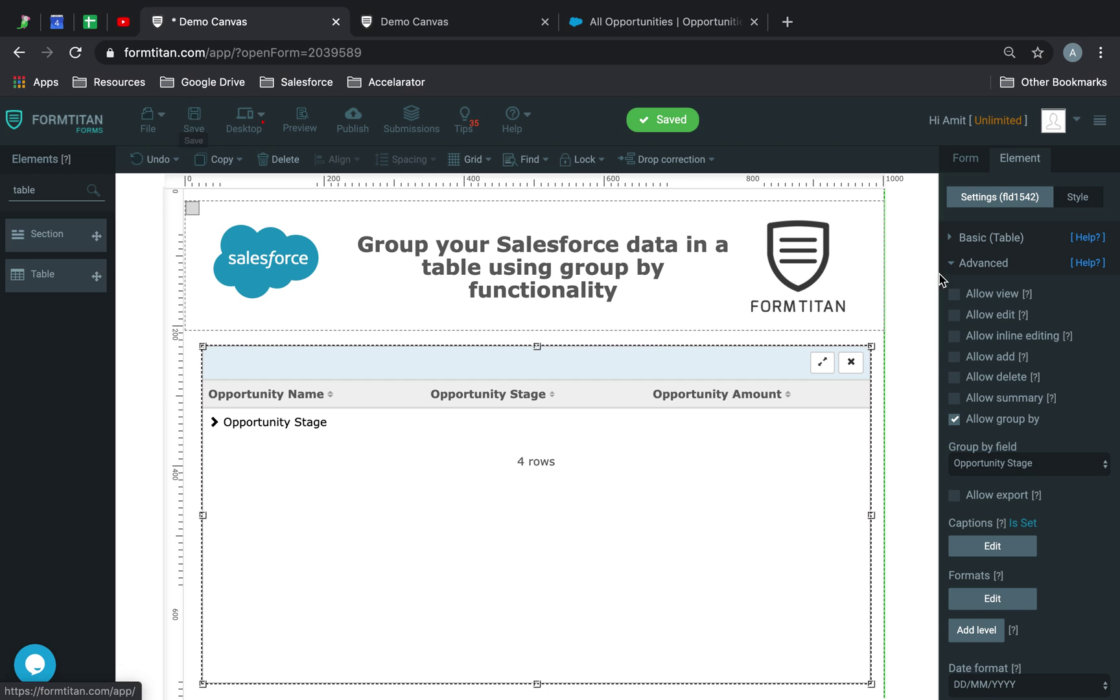
click(971, 163)
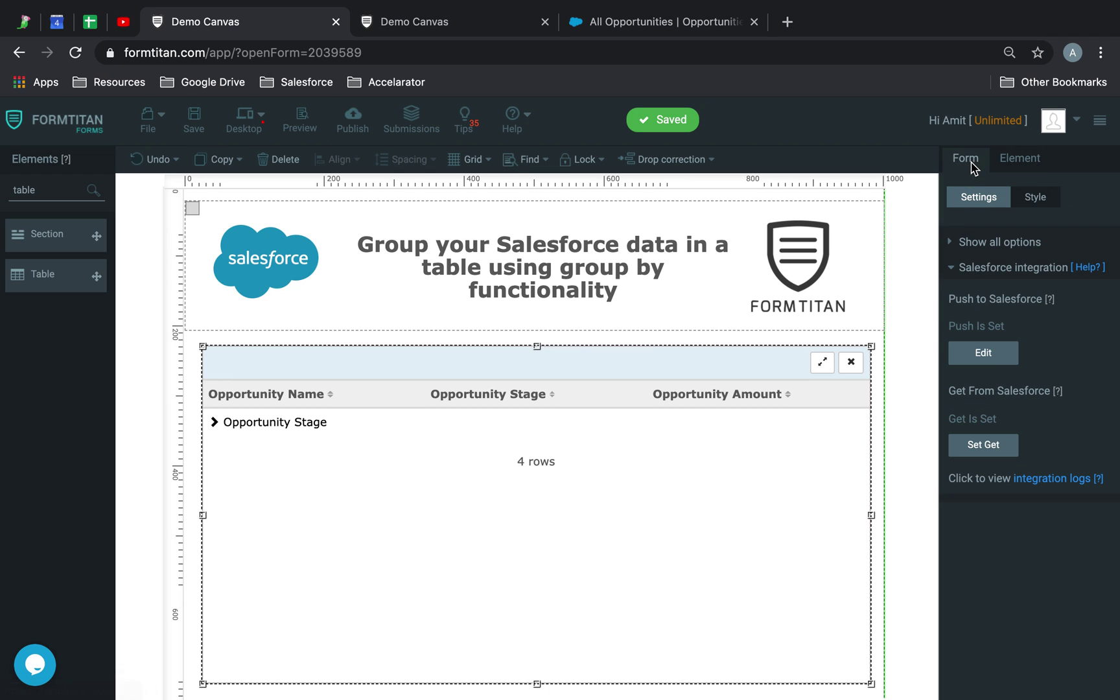
Reapply the 'Opportunity - All opportunities' Set Get query with its Condition Limit of 1000.
click(974, 447)
click(765, 259)
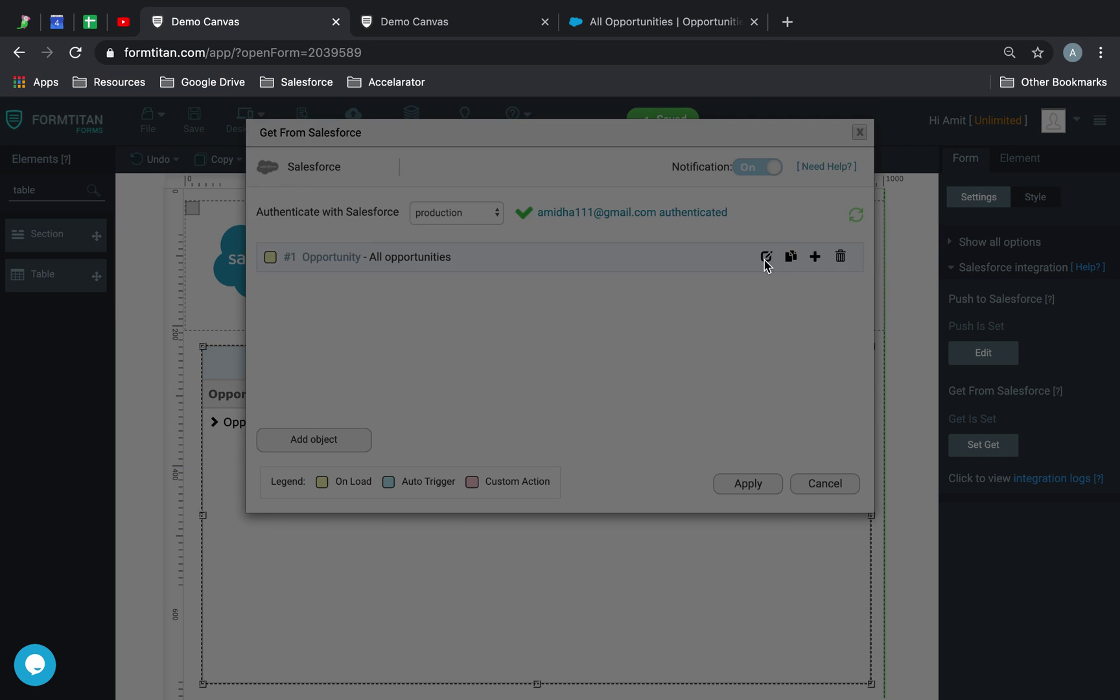
click(299, 251)
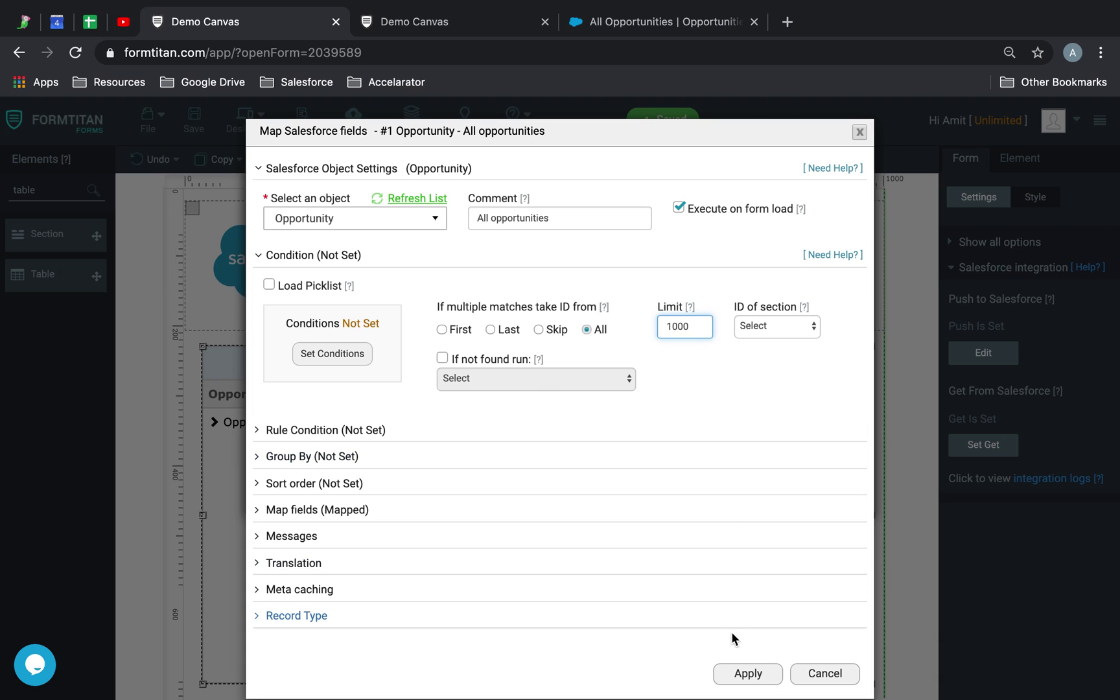
click(735, 674)
click(763, 491)
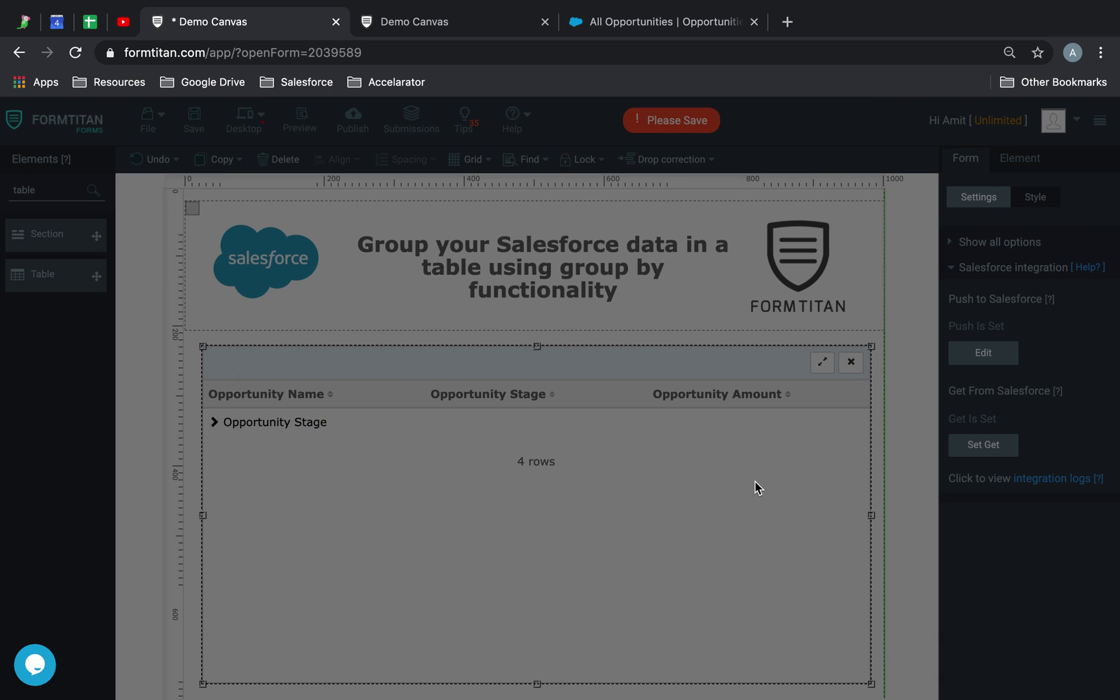